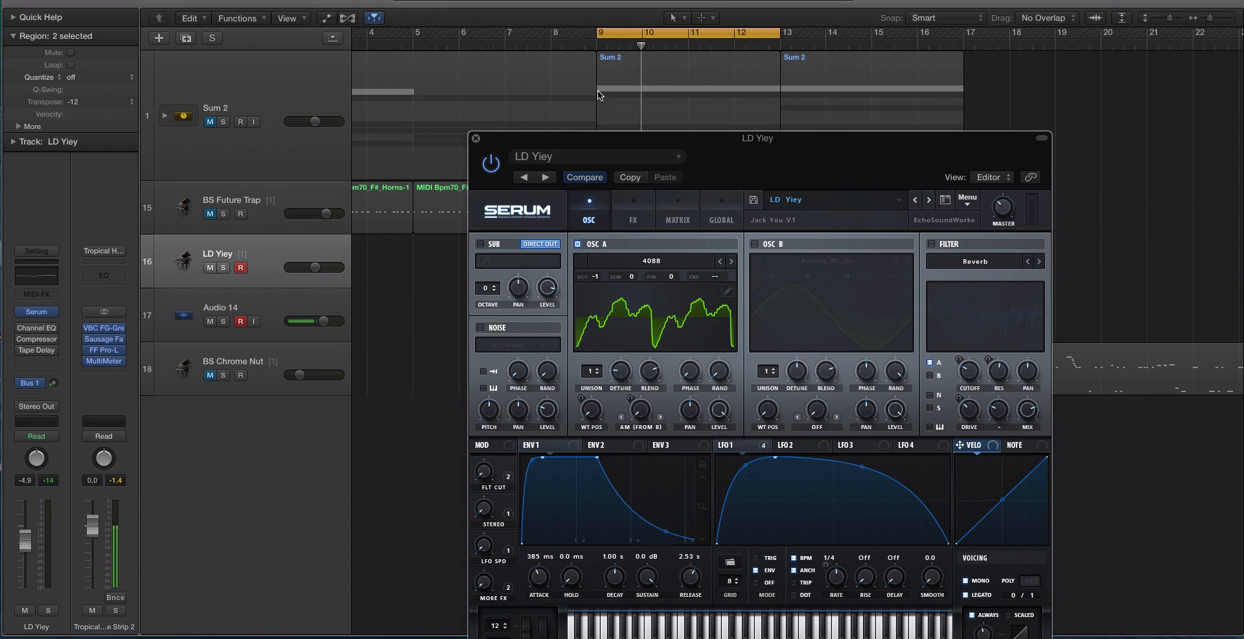
# Reposition the Serum window so the whole synth is visible and shorten the ENV 1 release to 675 ms.
pyautogui.moveTo(572, 138); pyautogui.dragTo(491, 148)
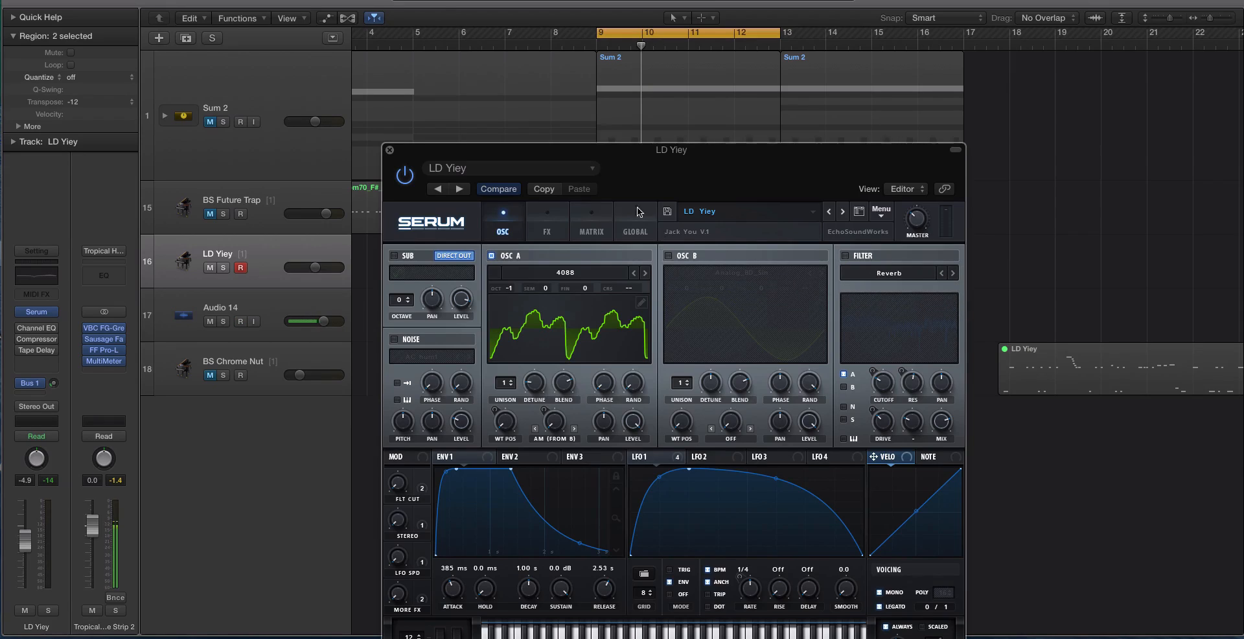
pyautogui.moveTo(609, 153); pyautogui.dragTo(704, 76)
pyautogui.click(383, 302)
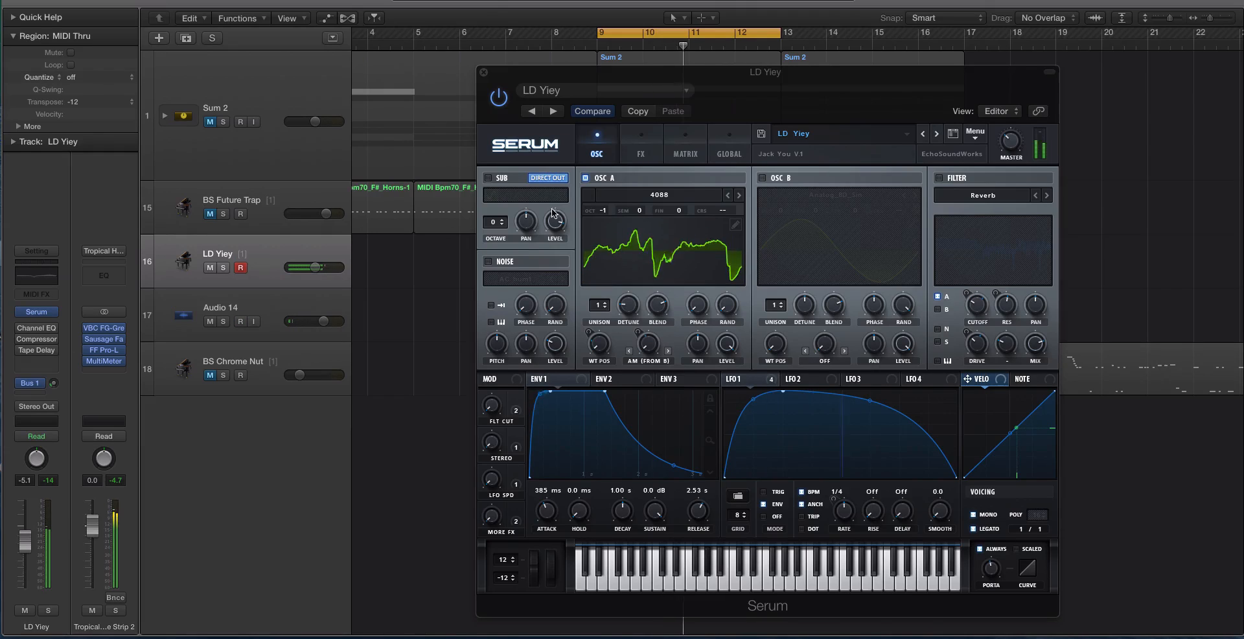
pyautogui.click(633, 157)
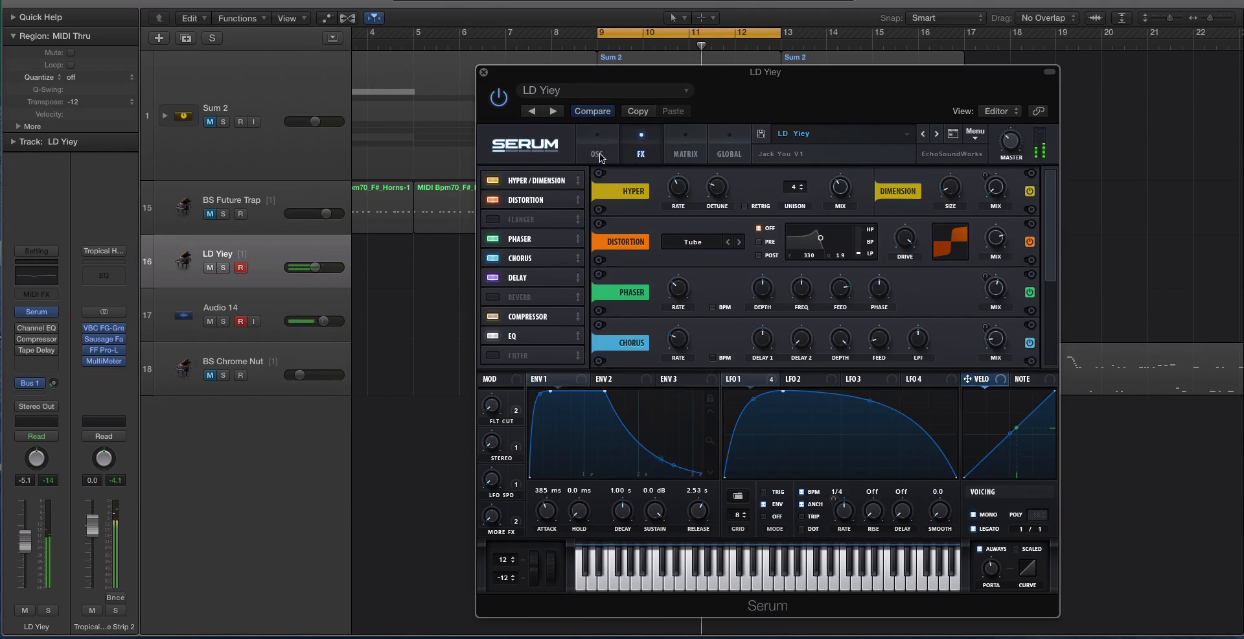
pyautogui.moveTo(706, 513); pyautogui.dragTo(706, 534)
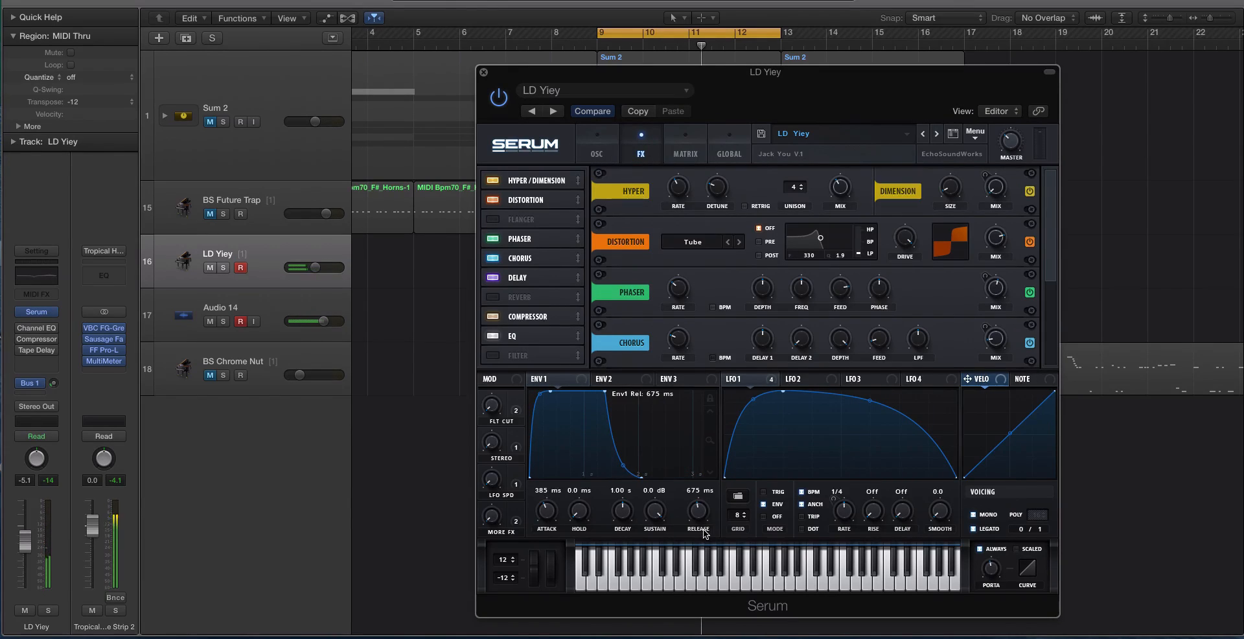
# Switch off the Distortion and Compressor effects and return to the oscillator view.
pyautogui.click(493, 200)
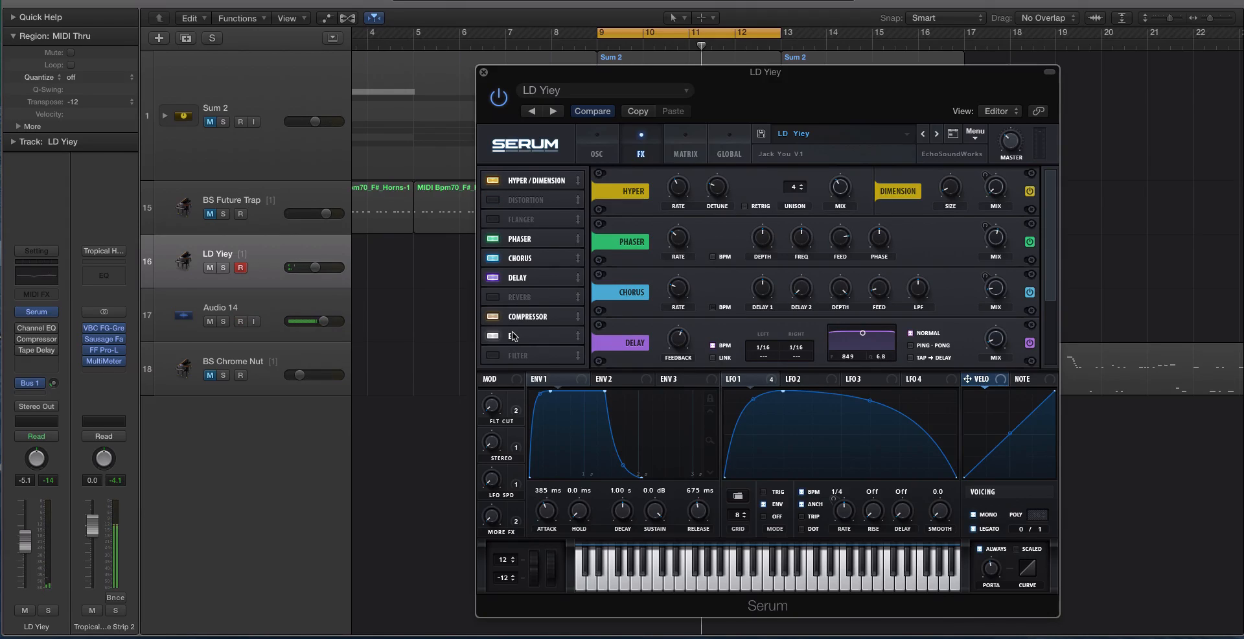
pyautogui.click(492, 316)
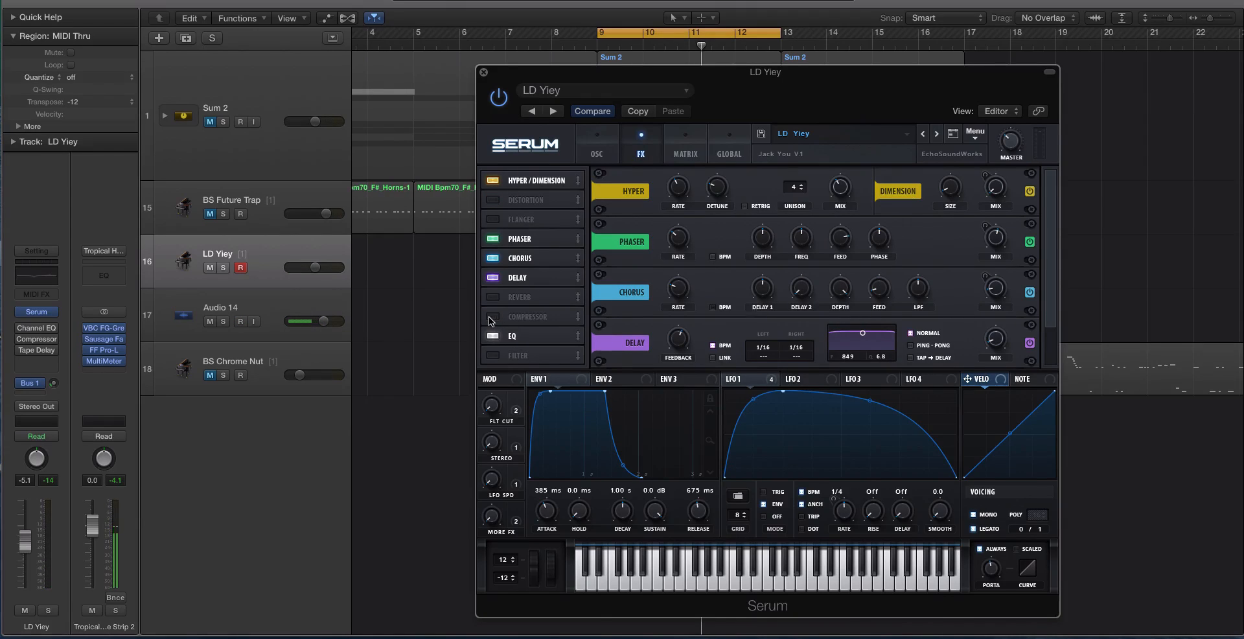
pyautogui.click(596, 144)
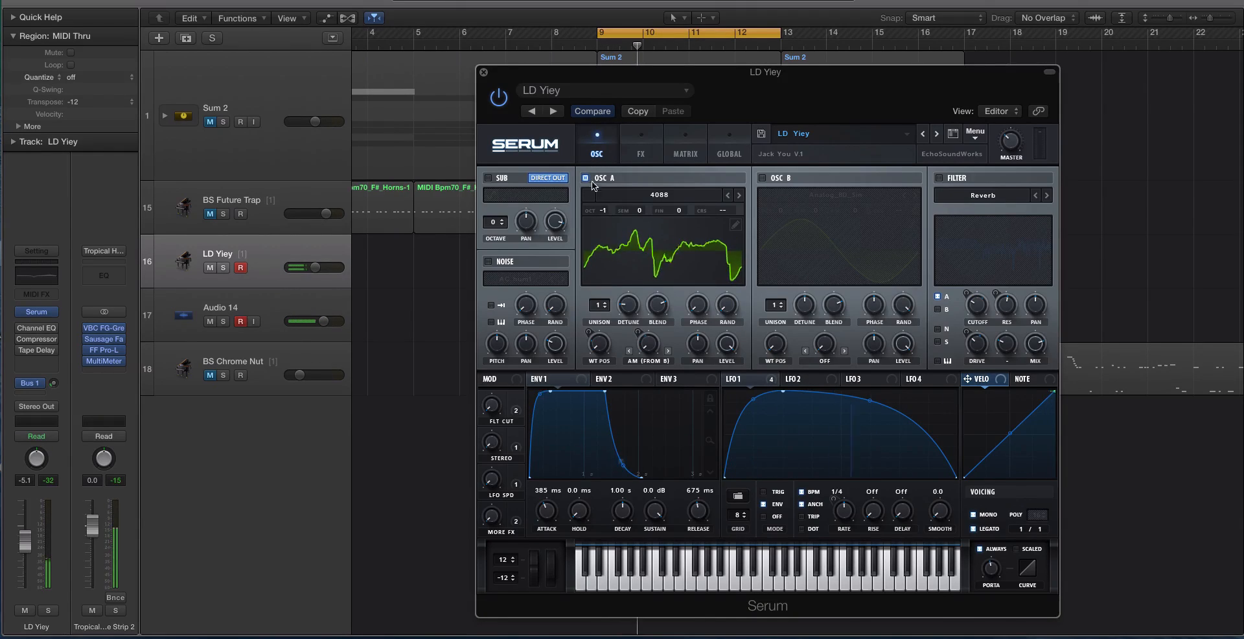
# Show LFO 1's assignments and try adding oscillator B at about 28% level.
pyautogui.click(738, 380)
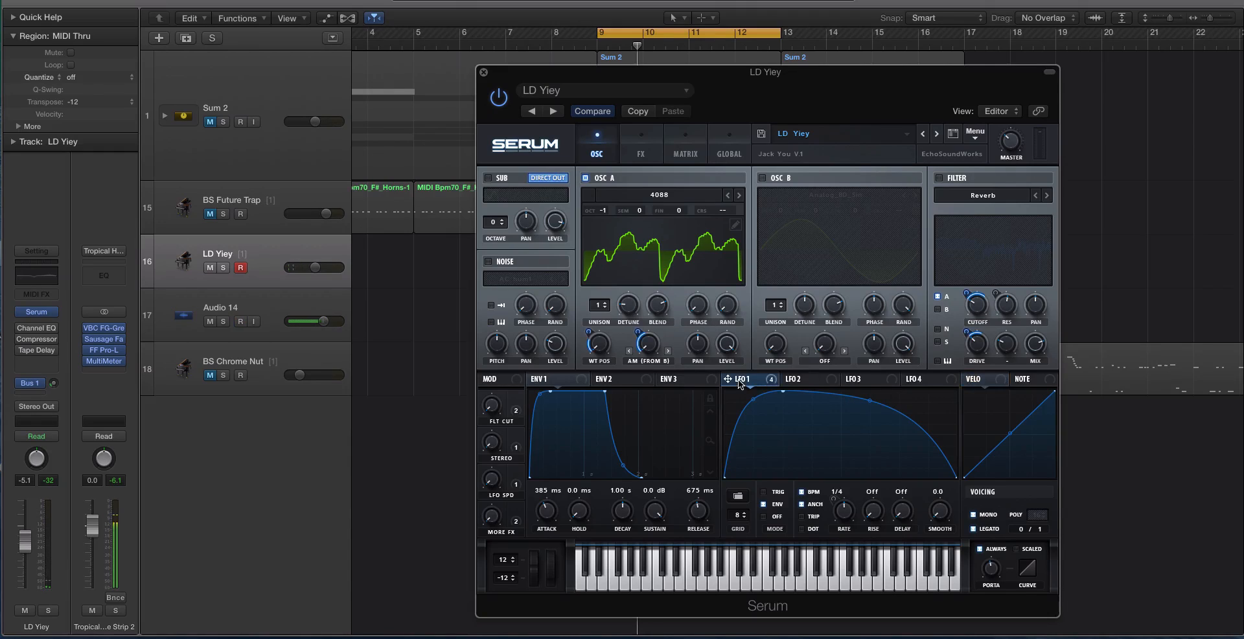
pyautogui.click(763, 177)
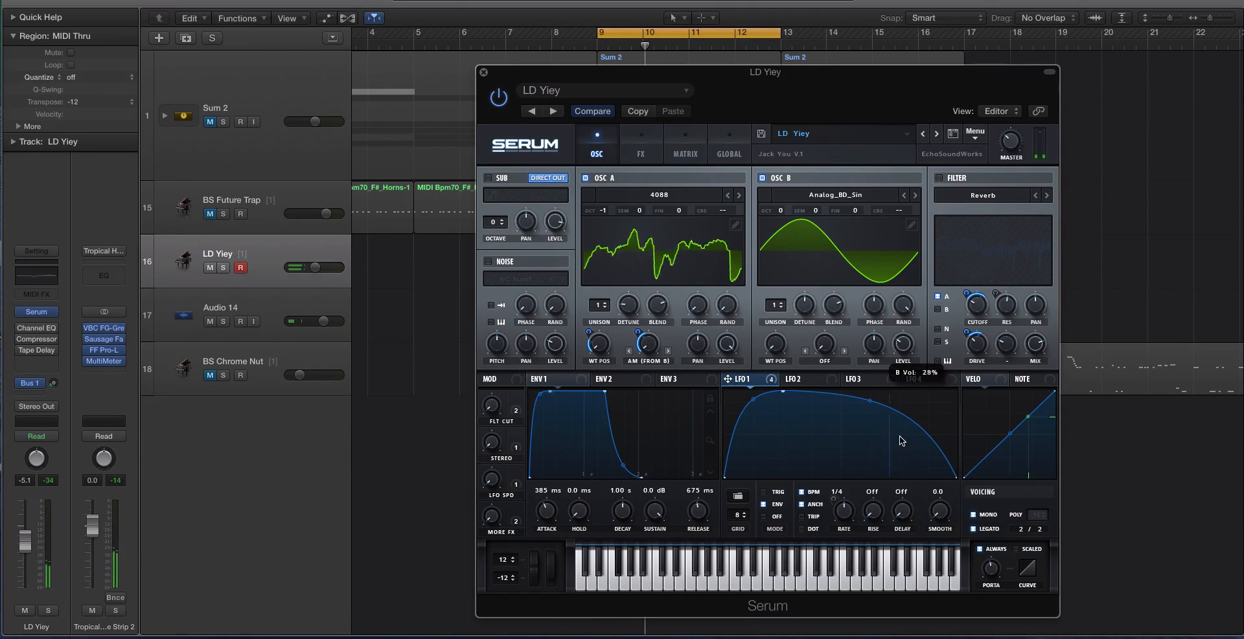
pyautogui.click(764, 177)
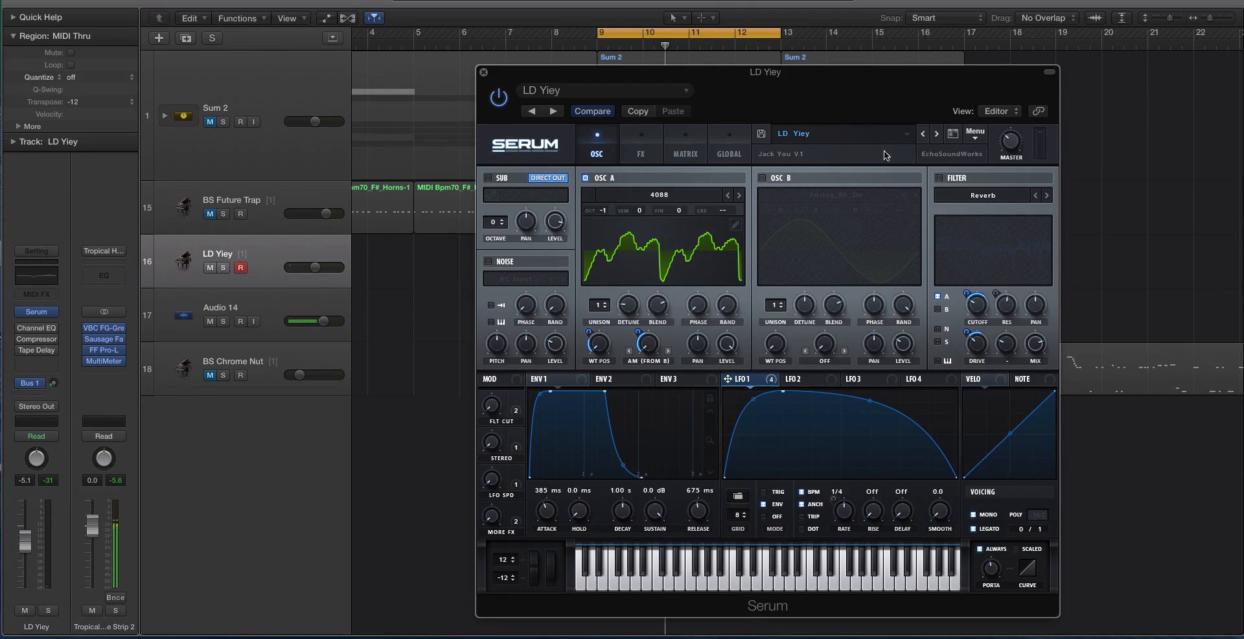
# Turn the Distortion and Compressor effects back on in the effects rack while auditioning the lead.
pyautogui.click(639, 138)
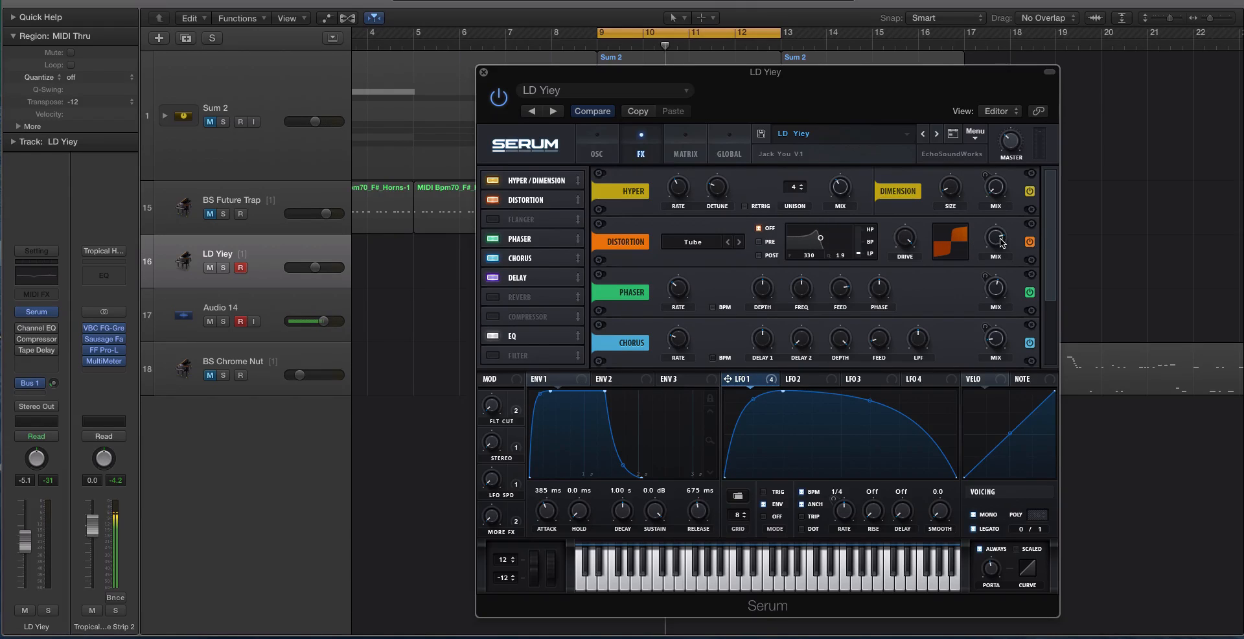
pyautogui.press('space')
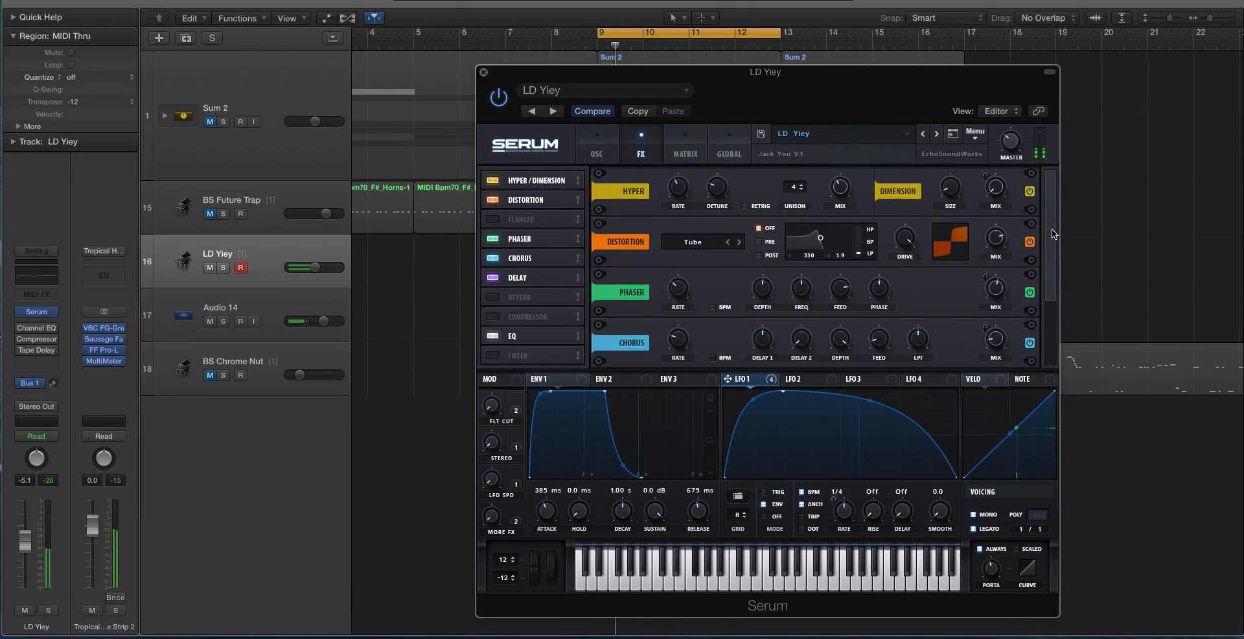
pyautogui.scroll(-2, 1051, 246)
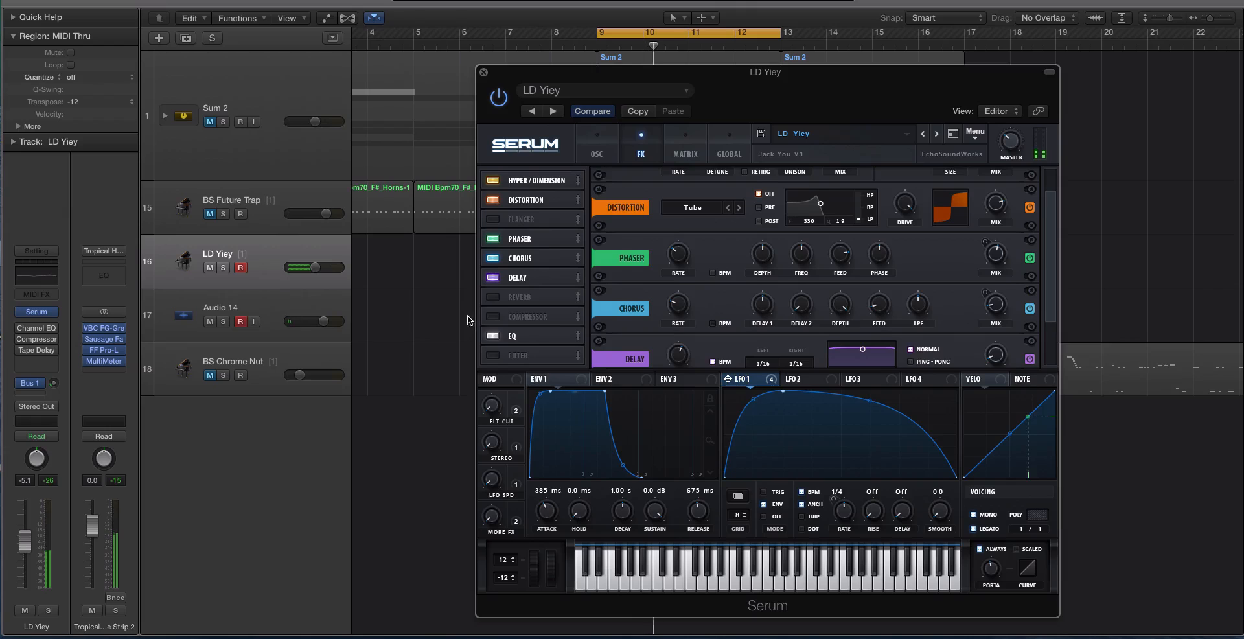
pyautogui.click(505, 317)
pyautogui.moveTo(1053, 260); pyautogui.dragTo(1044, 334)
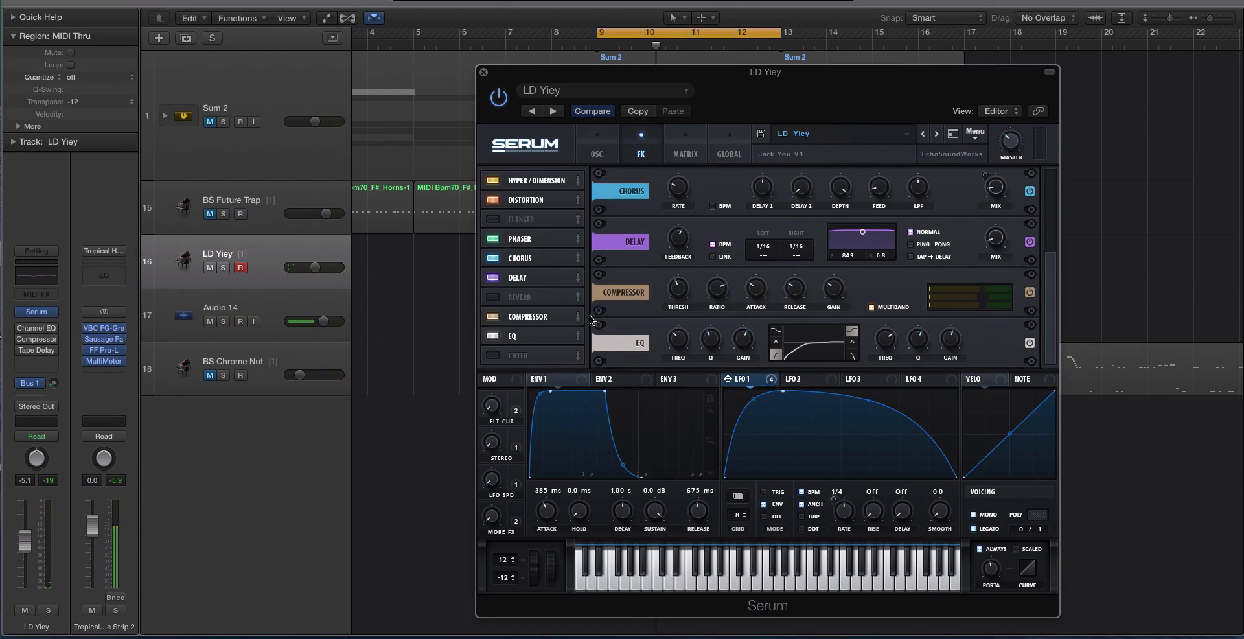
pyautogui.moveTo(828, 297); pyautogui.dragTo(830, 300)
pyautogui.moveTo(1048, 295); pyautogui.dragTo(1050, 222)
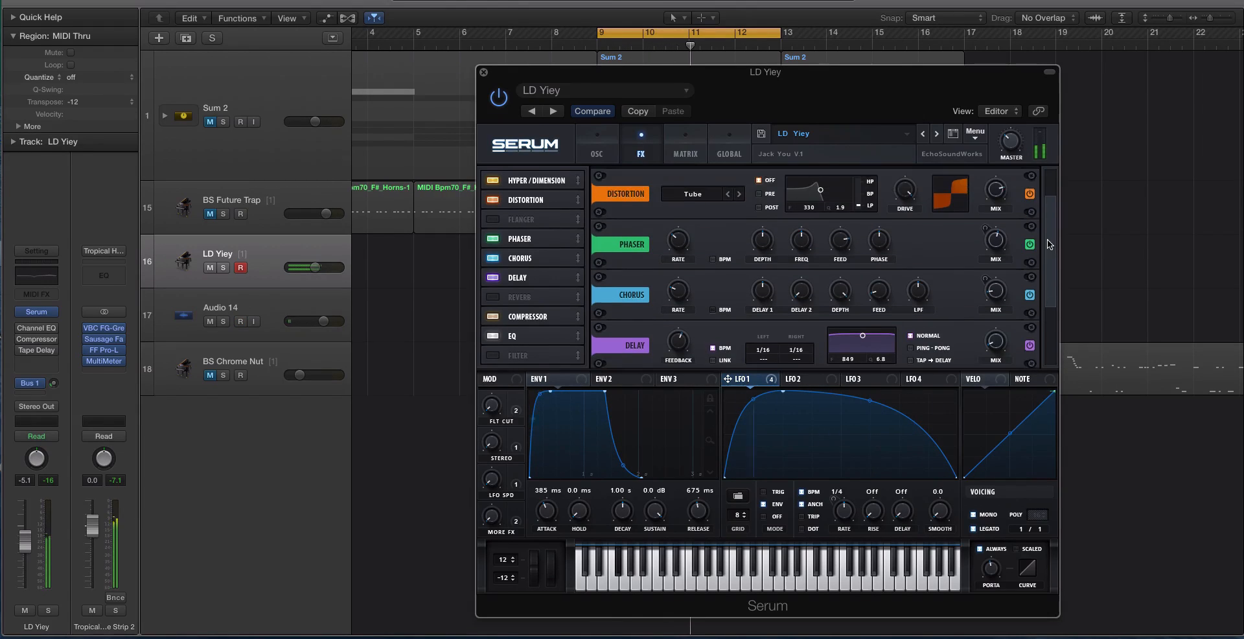
# Enable the synth's main Reverb filter and the separate Filter effect in the effects rack.
pyautogui.click(589, 152)
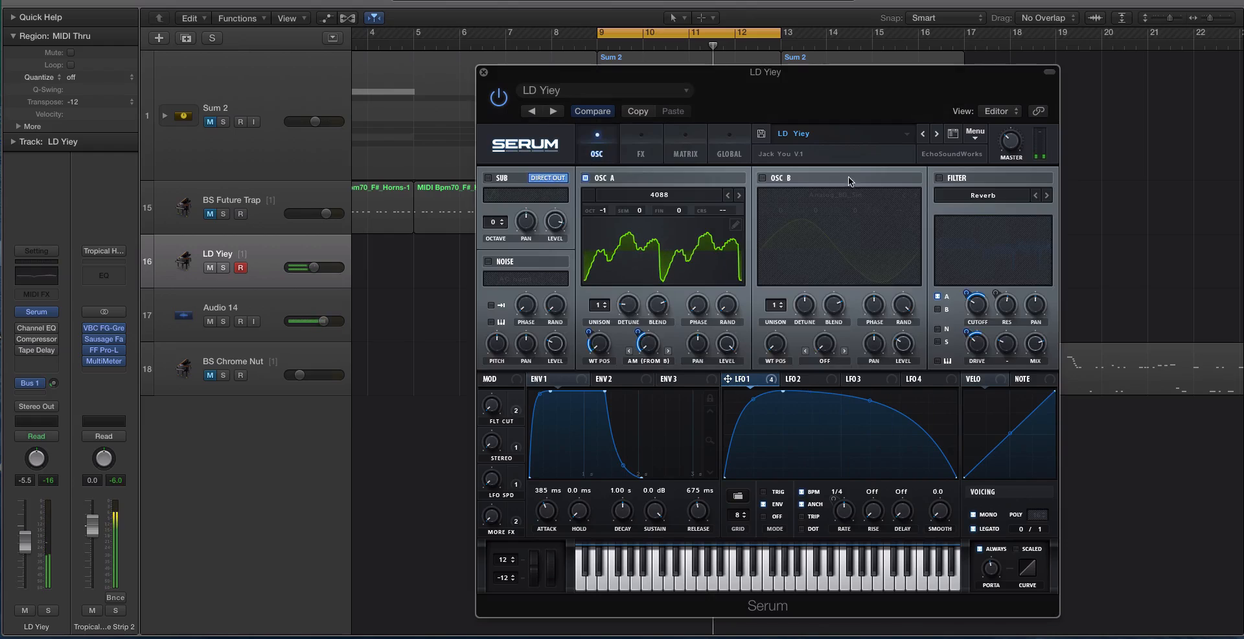
pyautogui.click(939, 178)
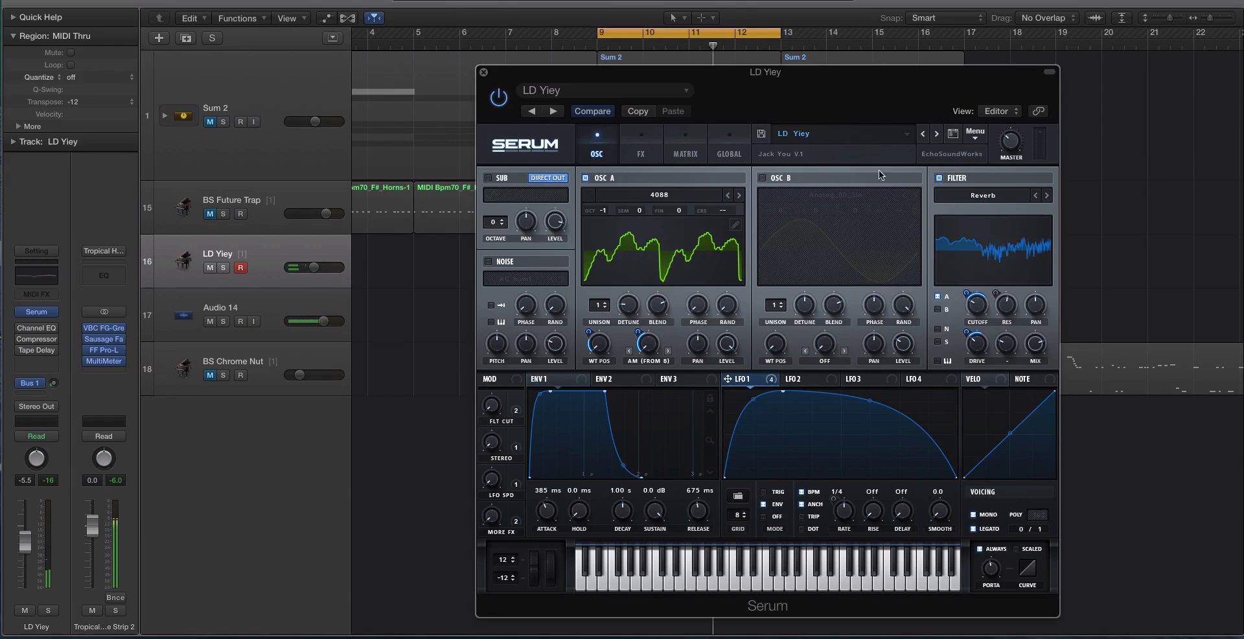
pyautogui.click(641, 148)
pyautogui.click(504, 354)
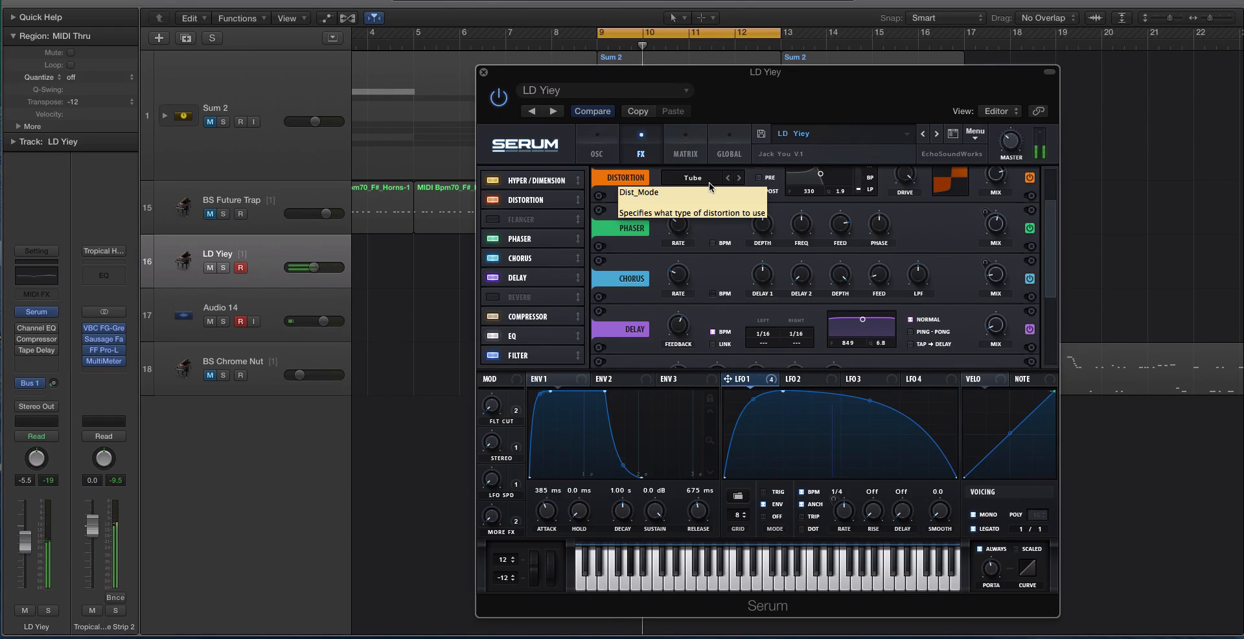
# Raise the LD Yiey track volume to -2.9 dB and compare the sound with the Filter effect off and on.
pyautogui.moveTo(314, 267); pyautogui.dragTo(319, 267)
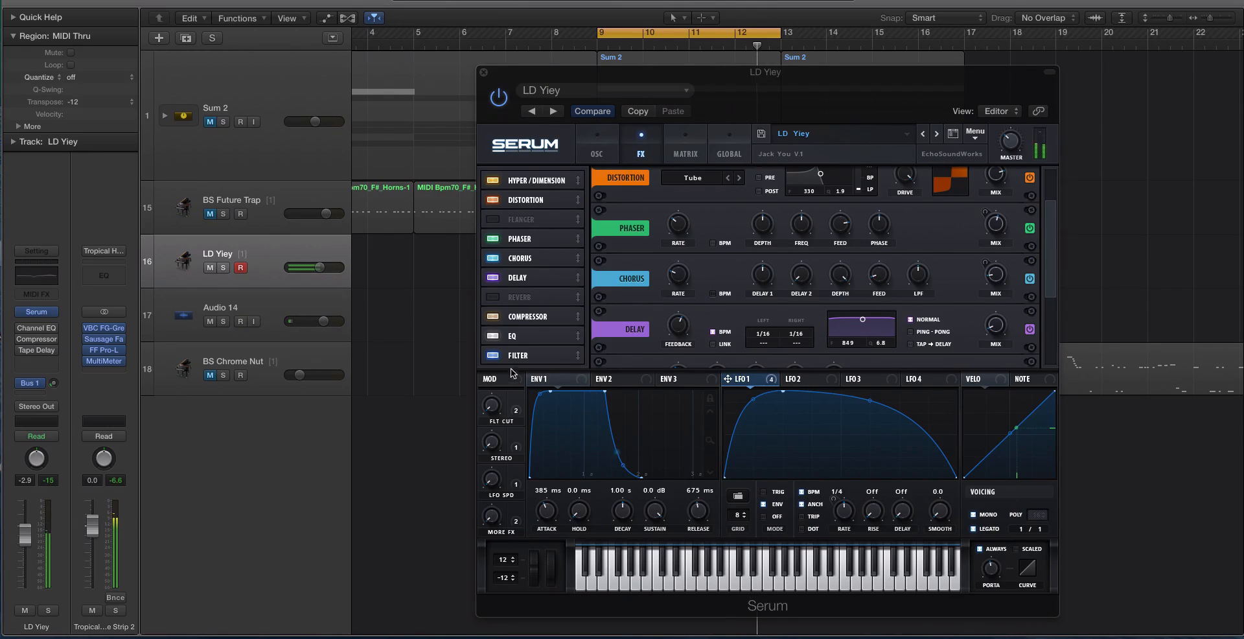
pyautogui.click(494, 355)
pyautogui.click(496, 355)
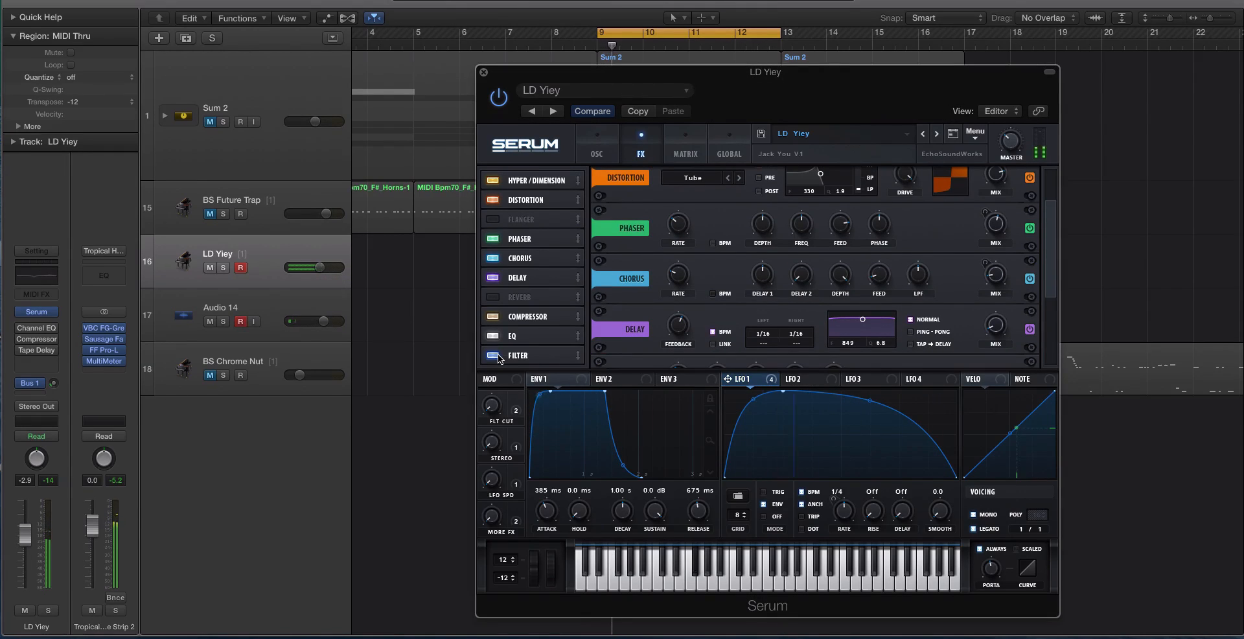
# Assign LFO 2 to the Filter effect's cutoff and set that LFO to ENV mode.
pyautogui.scroll(-5, 983, 239)
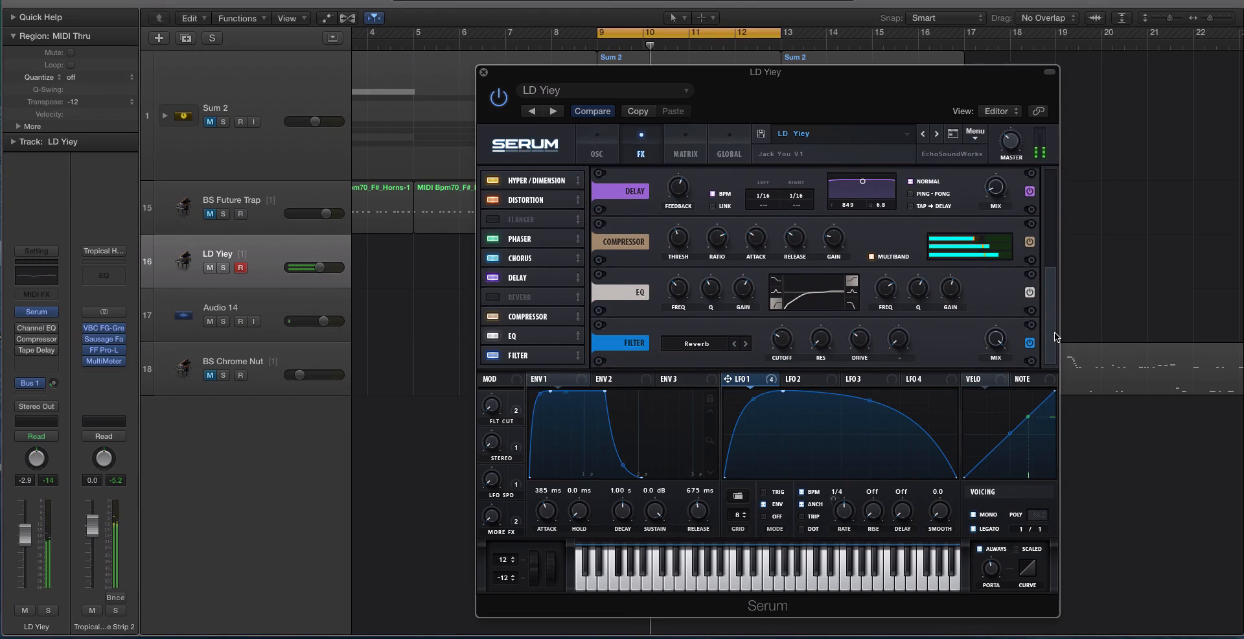
pyautogui.moveTo(779, 331)
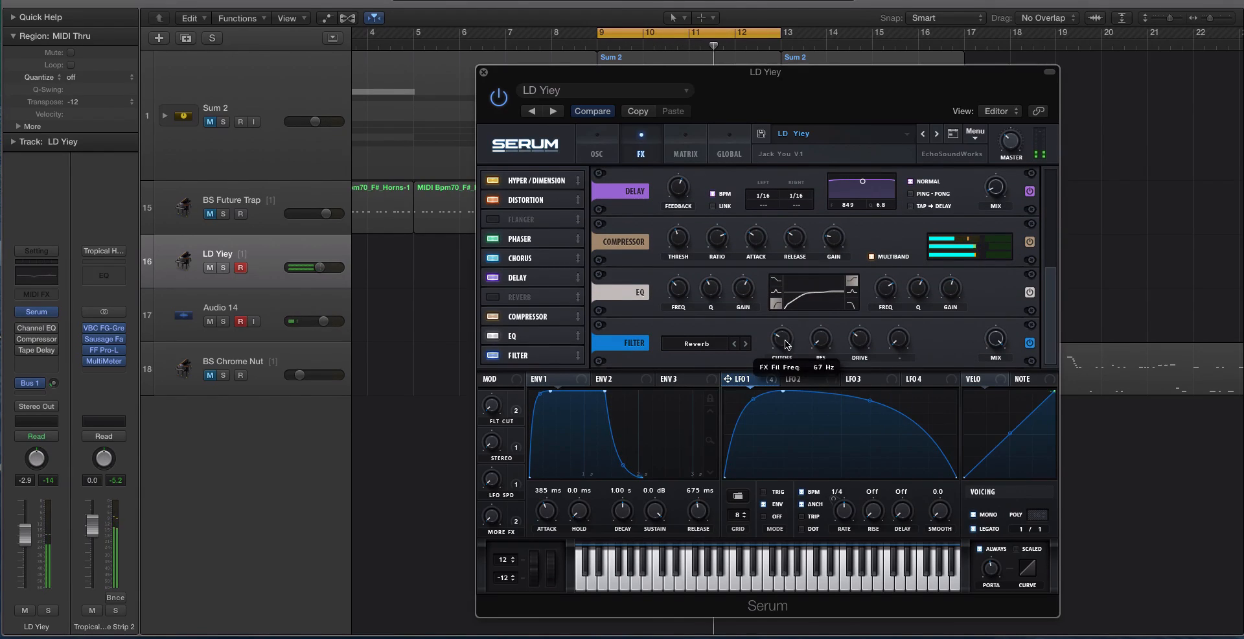
pyautogui.click(810, 379)
pyautogui.moveTo(786, 380); pyautogui.dragTo(782, 338)
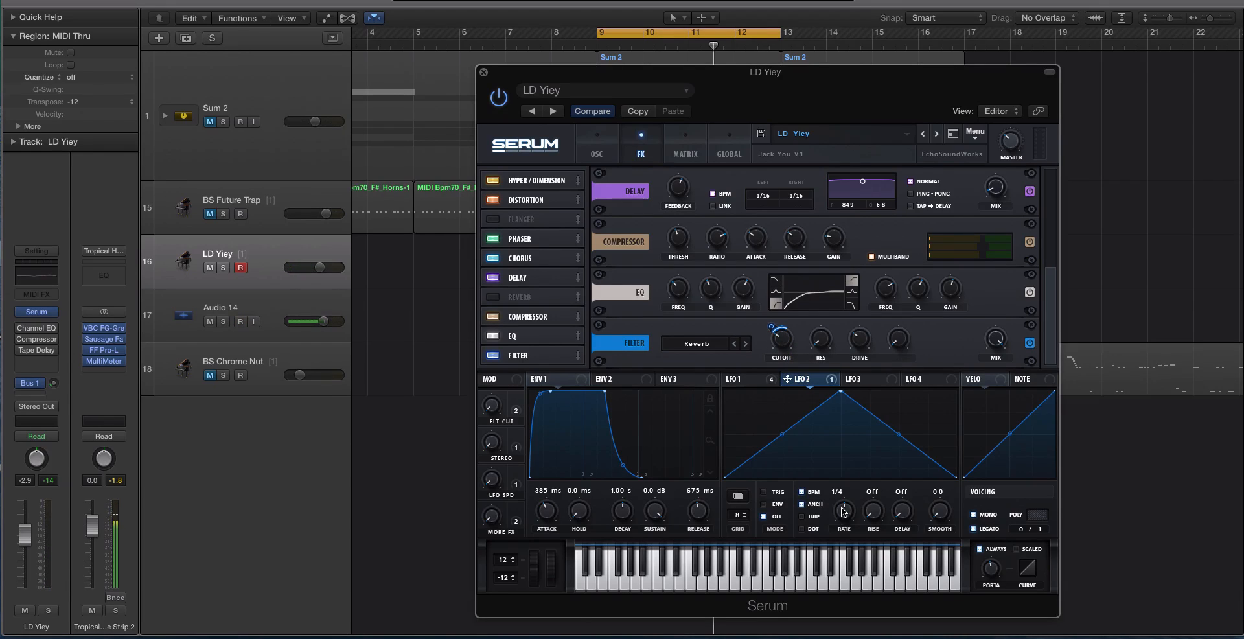
pyautogui.click(764, 504)
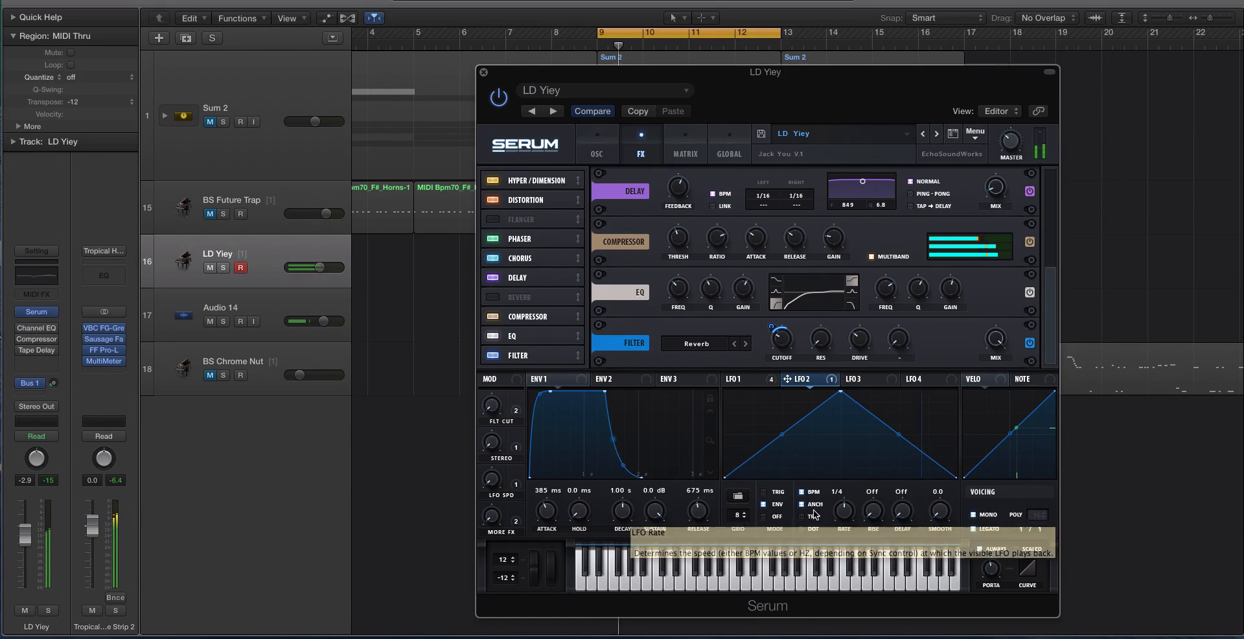
# Adjust the LFO 2 modulation depth on the Filter effect's cutoff and remove all modulators from that control.
pyautogui.moveTo(771, 333)
pyautogui.mouseDown()
pyautogui.moveTo(766, 352)
pyautogui.moveTo(764, 280)
pyautogui.moveTo(766, 328)
pyautogui.mouseUp()
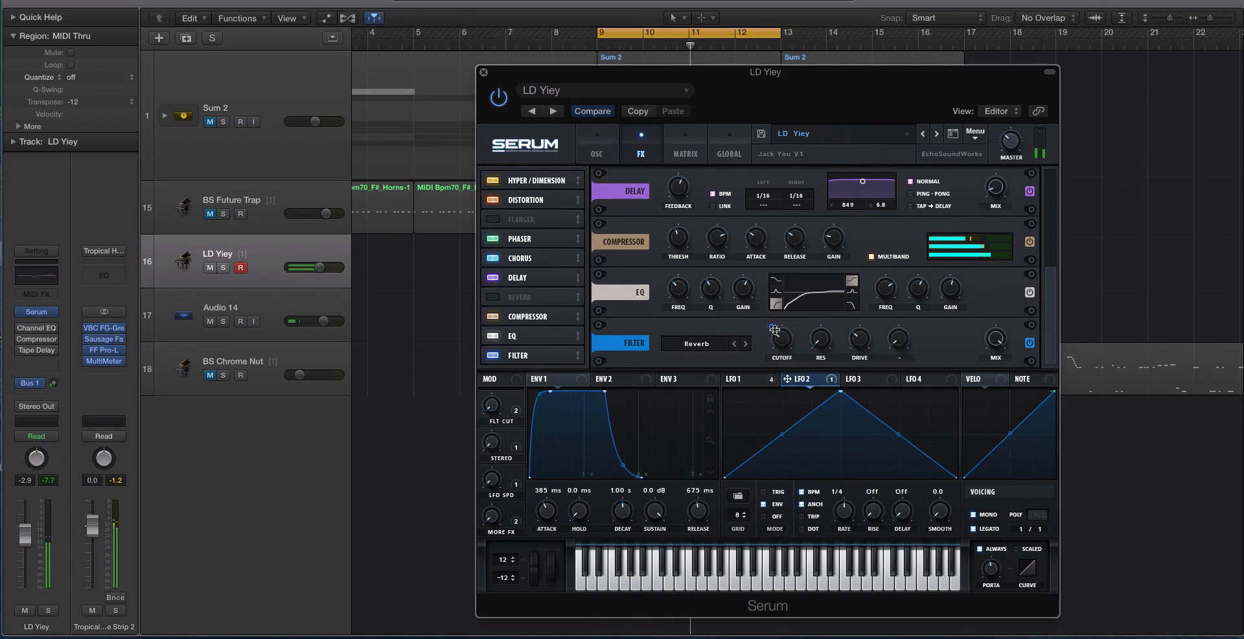
pyautogui.rightClick(770, 329)
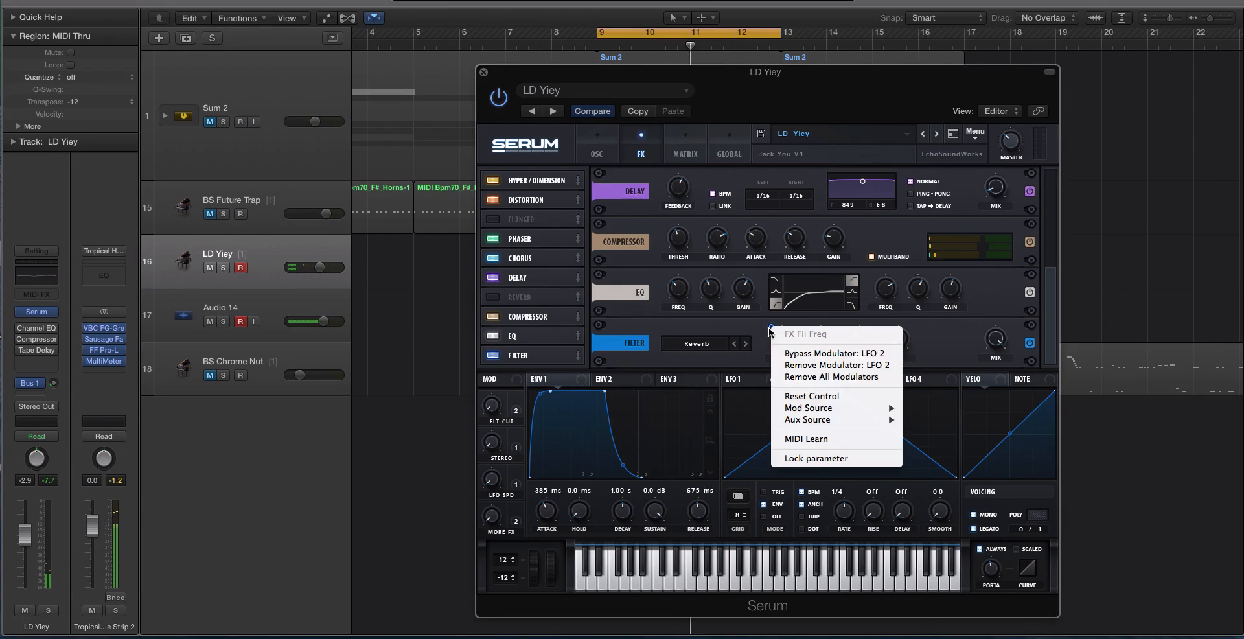
pyautogui.click(832, 377)
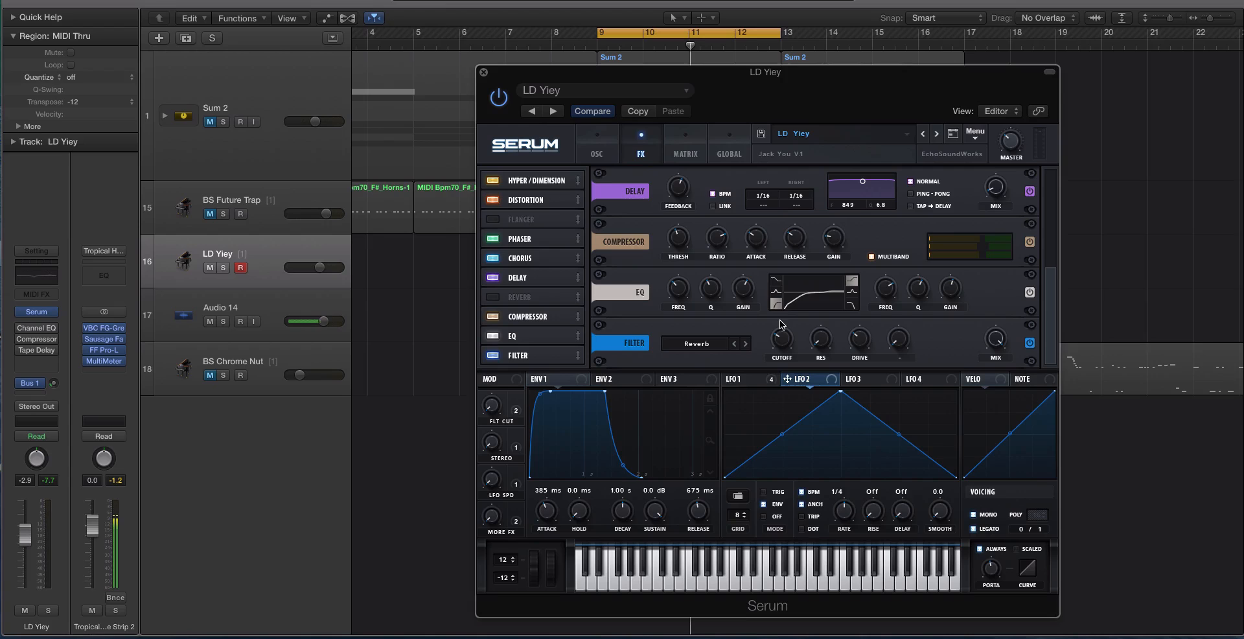
# Turn down the drive and mix of the main Reverb filter beside the oscillators.
pyautogui.click(598, 143)
pyautogui.click(640, 143)
pyautogui.click(586, 144)
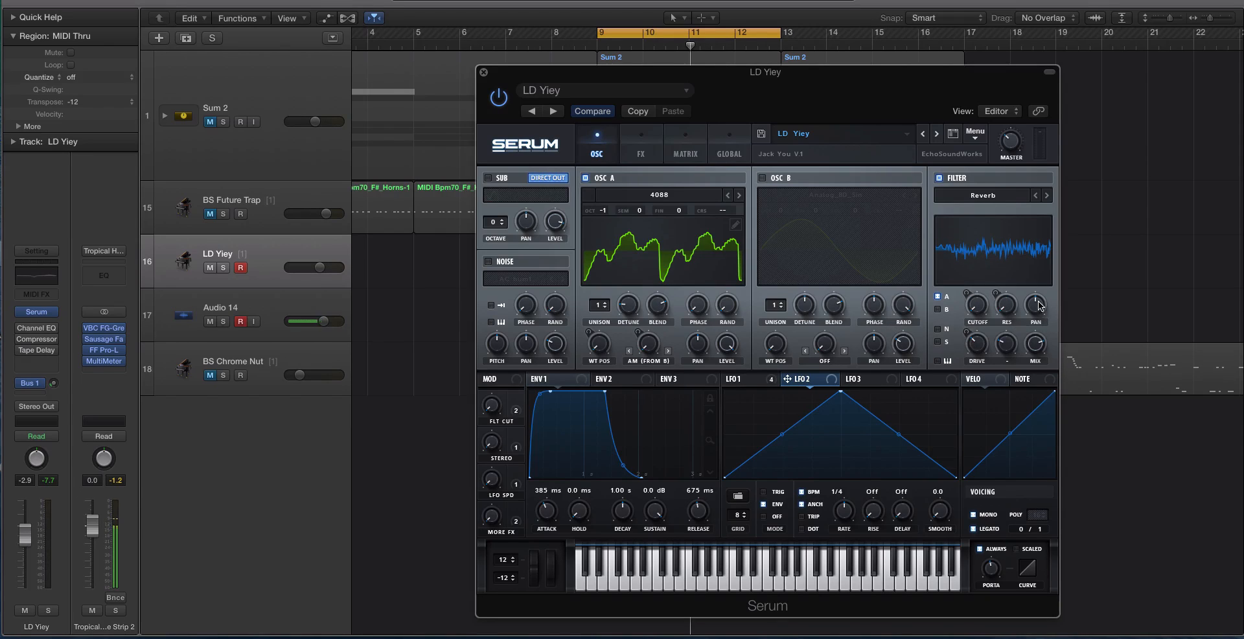
pyautogui.moveTo(1042, 346)
pyautogui.moveTo(975, 346); pyautogui.dragTo(980, 472)
pyautogui.moveTo(1042, 338); pyautogui.dragTo(1034, 403)
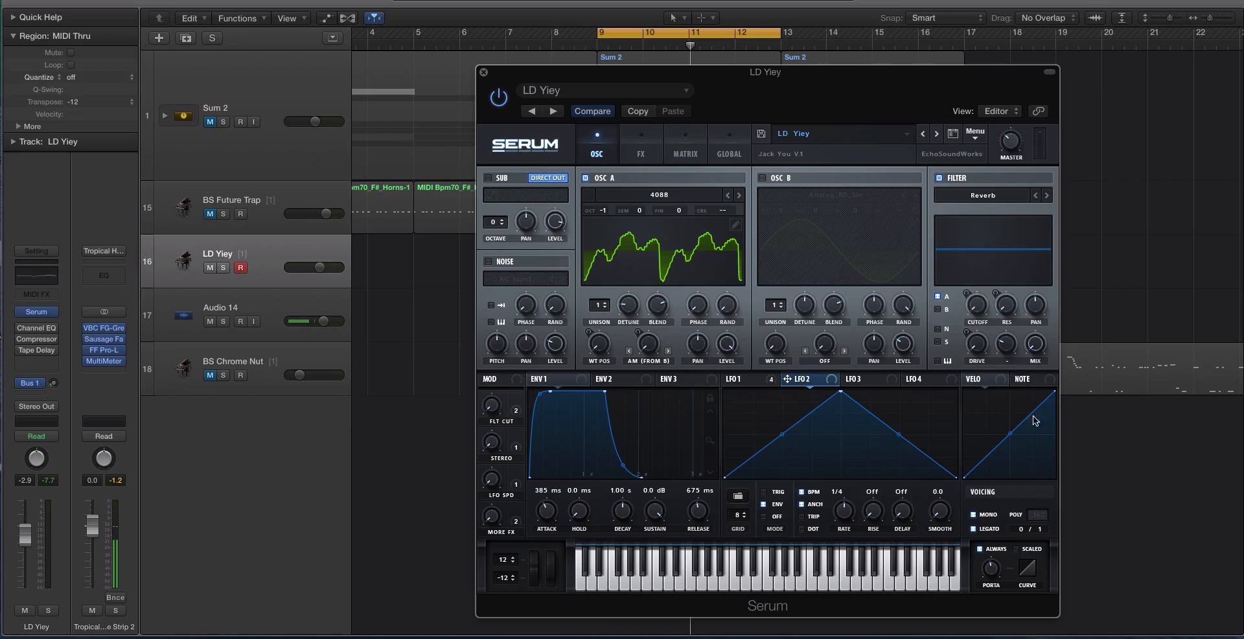
# Audition the loop with the main filter off and on, and raise the filter's mix.
pyautogui.press('space')
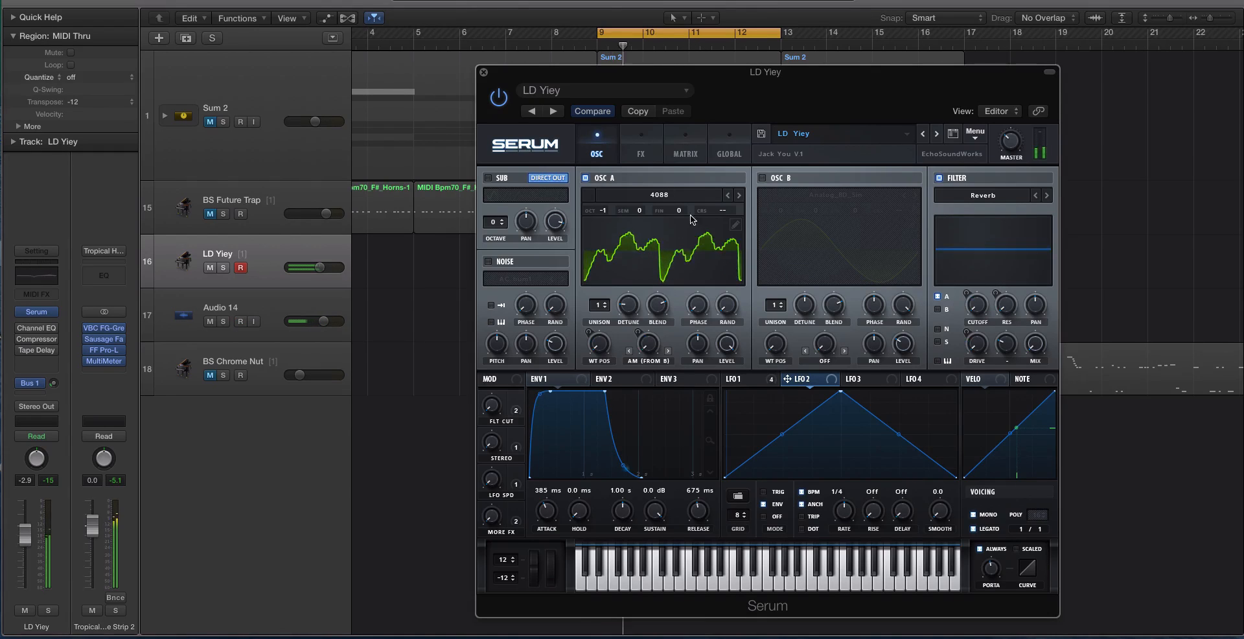
pyautogui.click(938, 179)
pyautogui.click(939, 178)
pyautogui.moveTo(1034, 329); pyautogui.dragTo(1034, 302)
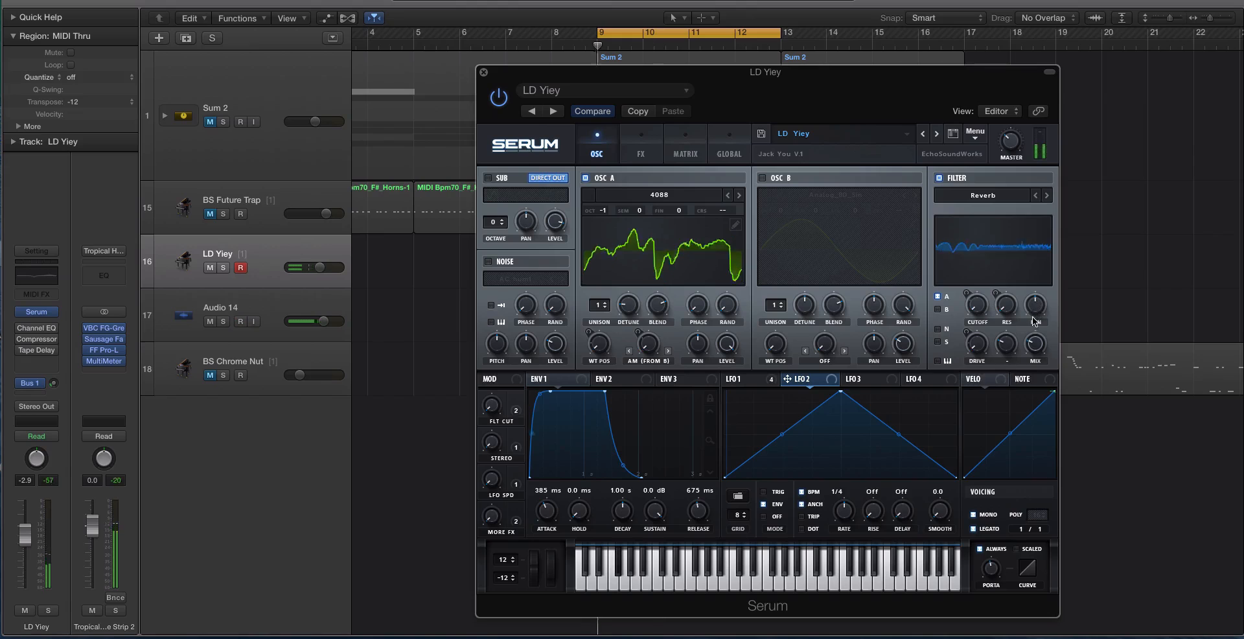
pyautogui.moveTo(1035, 347); pyautogui.dragTo(1025, 262)
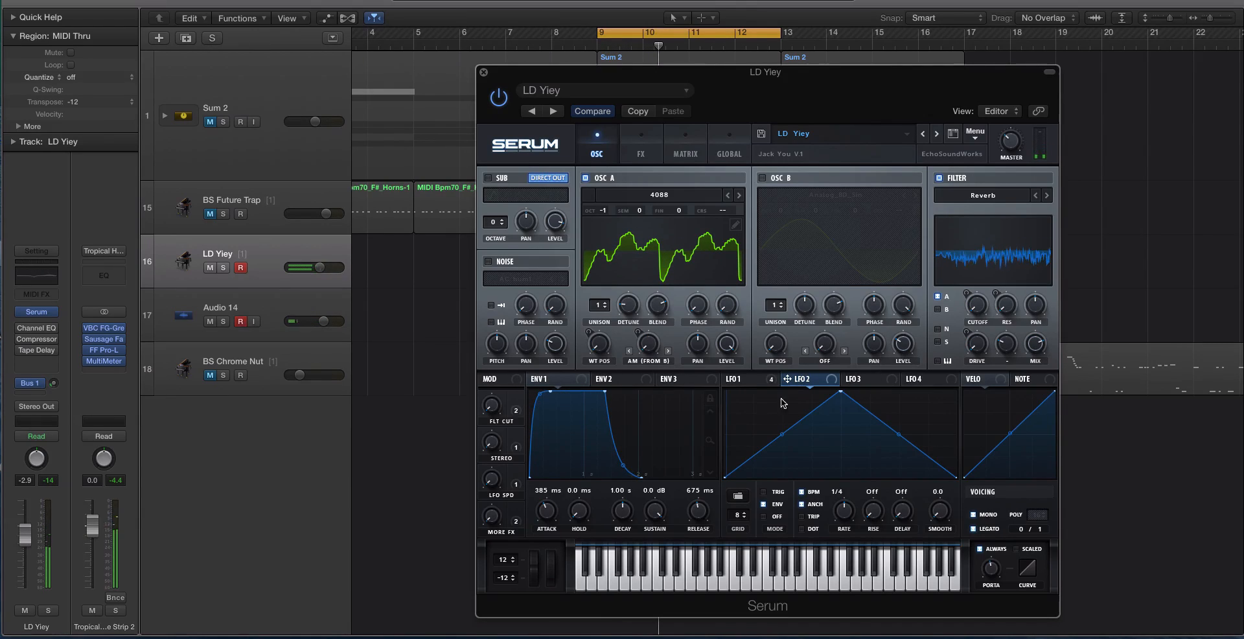
# Bypass the LFO 1 modulation on the main filter's cutoff and drive.
pyautogui.click(748, 380)
pyautogui.rightClick(970, 293)
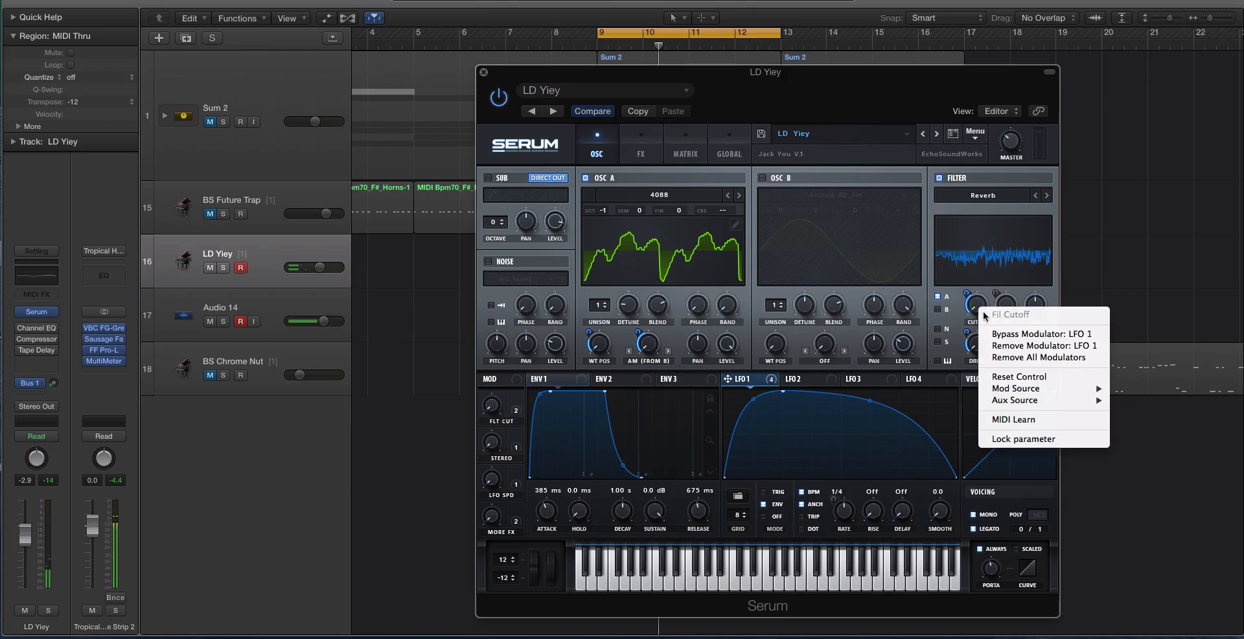
pyautogui.click(1018, 339)
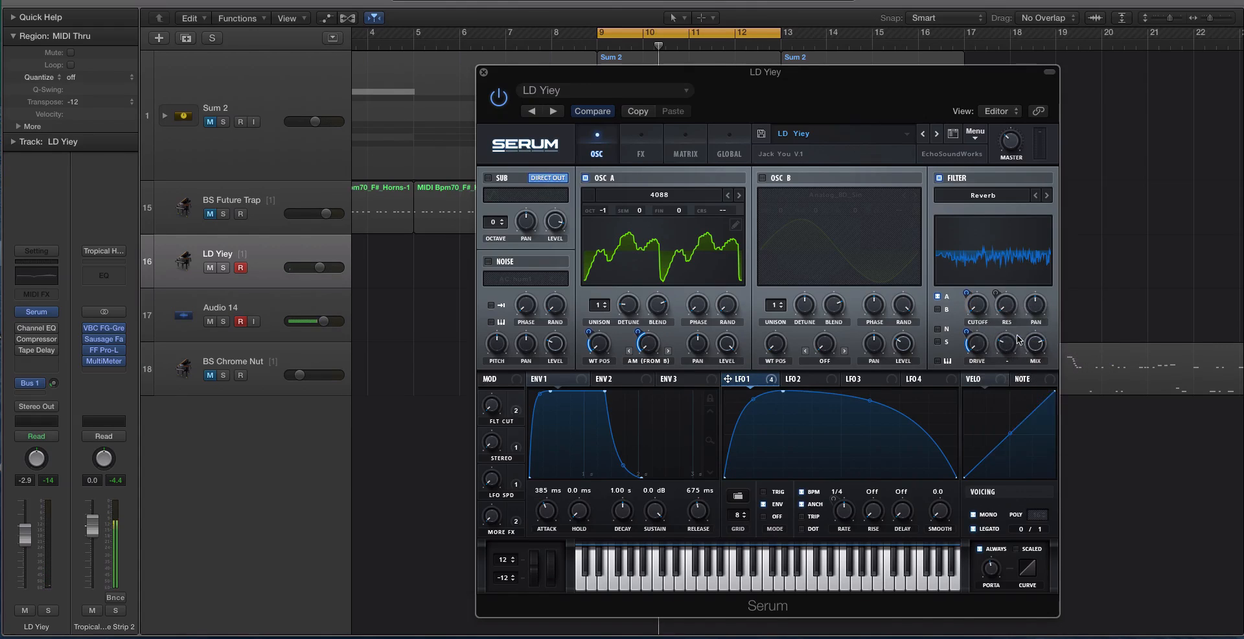
pyautogui.rightClick(972, 346)
pyautogui.click(994, 369)
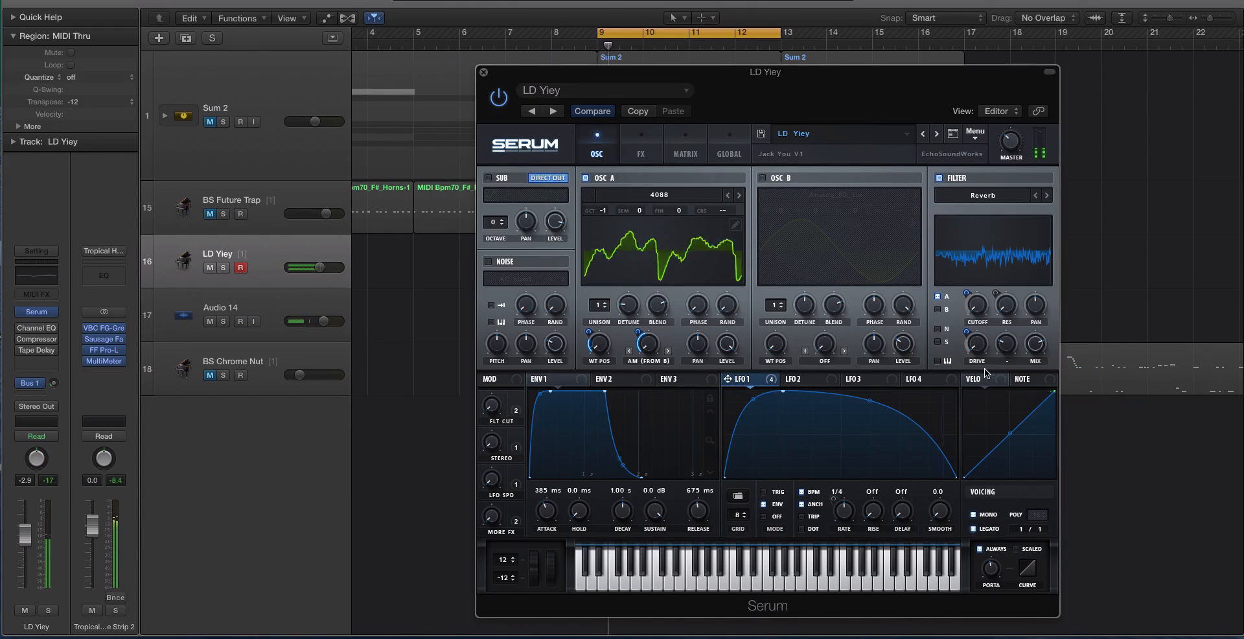
# Show Envelope 3, check the effects rack and oscillator page, and lower the LD Yiey track's volume to -8.0 dB.
pyautogui.click(688, 378)
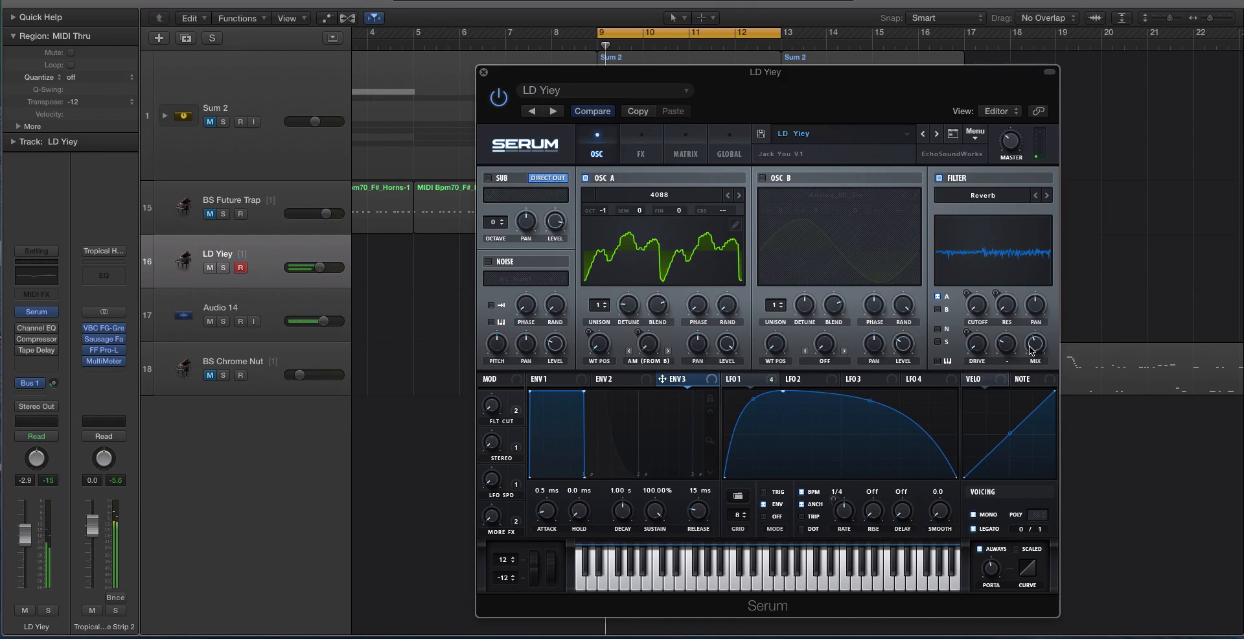
pyautogui.click(641, 144)
pyautogui.click(597, 144)
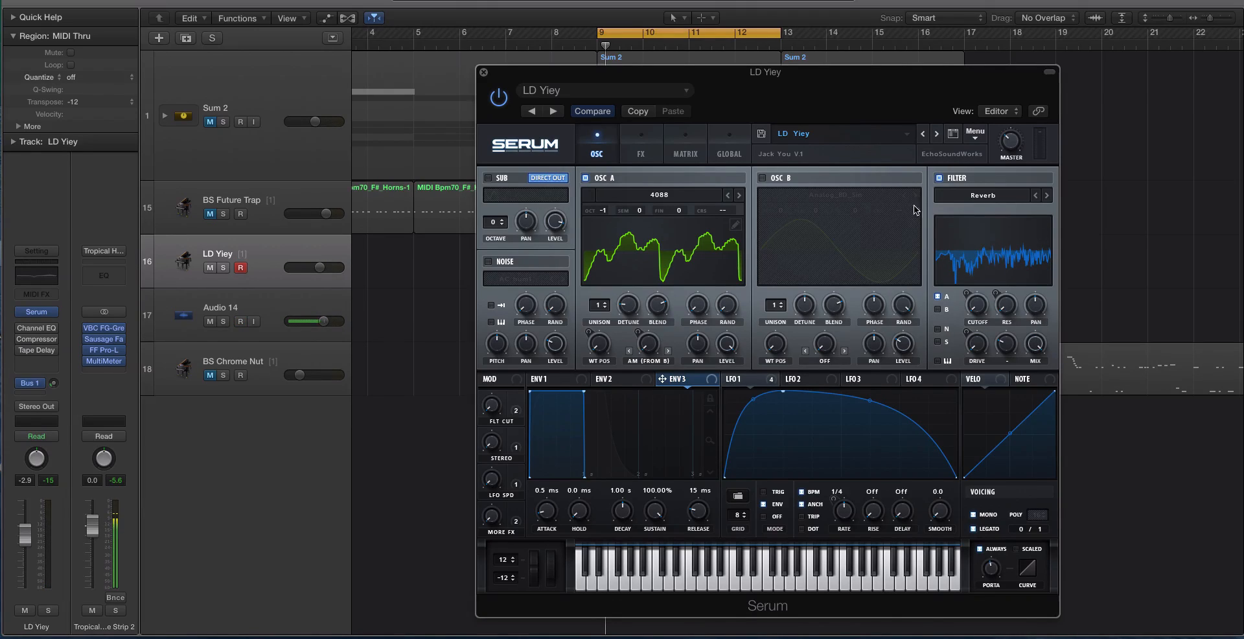
pyautogui.moveTo(324, 267); pyautogui.dragTo(305, 272)
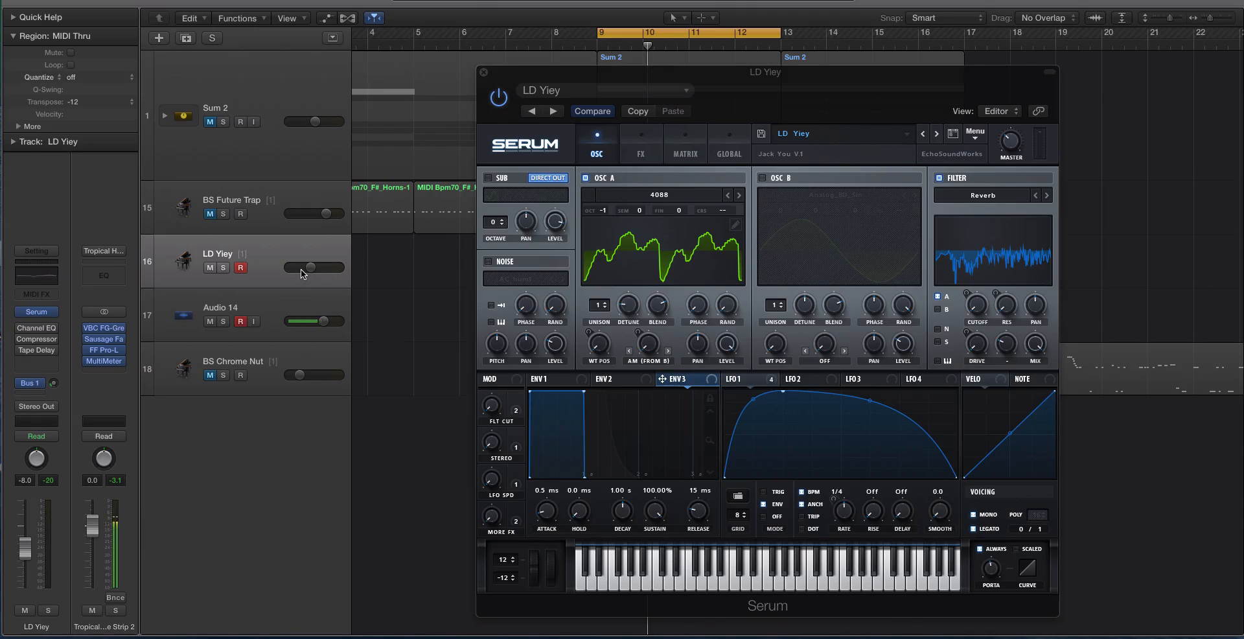
# Sweep the main Reverb filter's cutoff and mix while auditioning the loop, bringing the mix to 100%.
pyautogui.click(1034, 345)
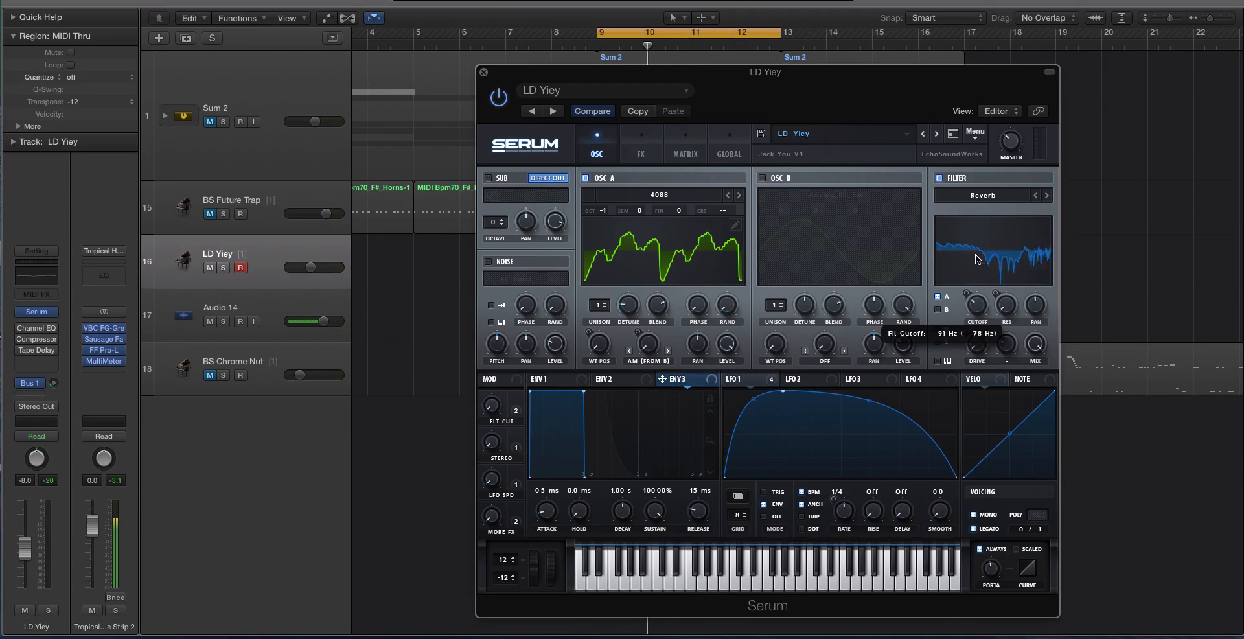
pyautogui.moveTo(977, 259); pyautogui.dragTo(1034, 487)
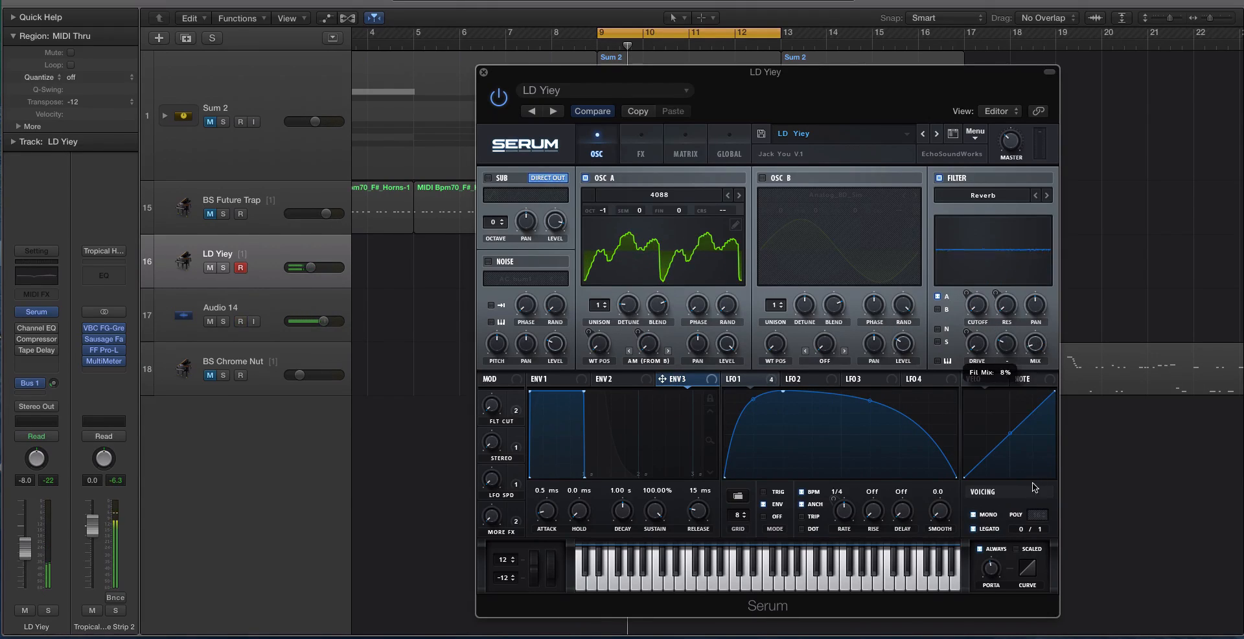
pyautogui.moveTo(1036, 360); pyautogui.dragTo(1025, 180)
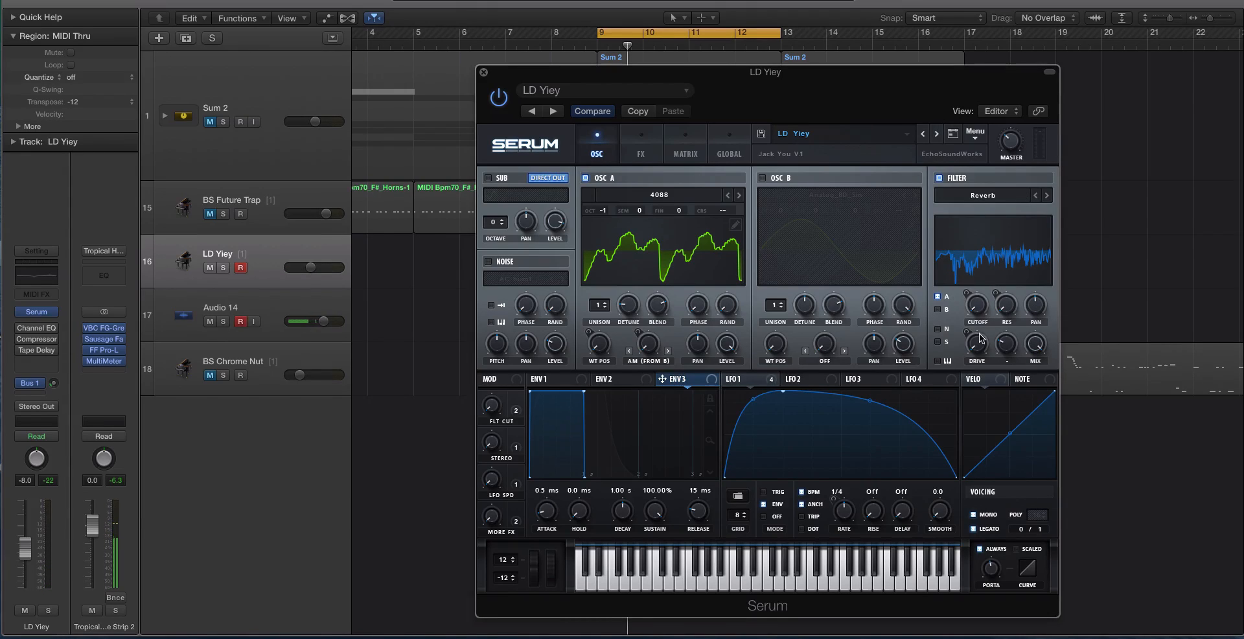
pyautogui.moveTo(974, 306); pyautogui.dragTo(954, 244)
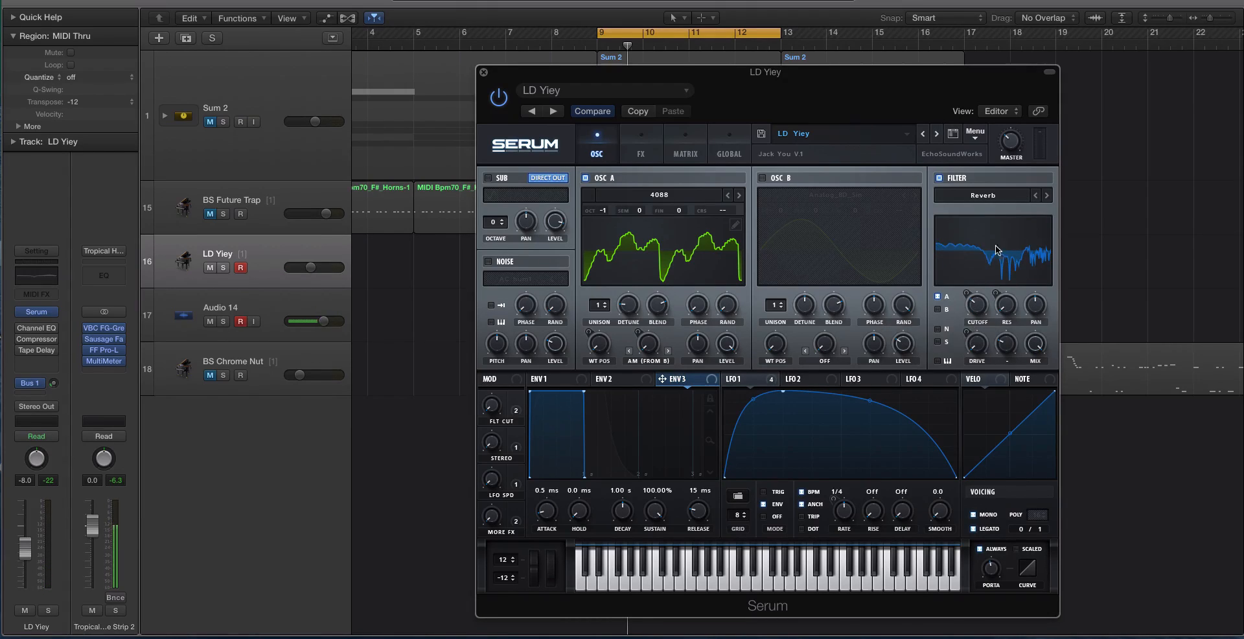
pyautogui.moveTo(981, 309); pyautogui.dragTo(974, 277)
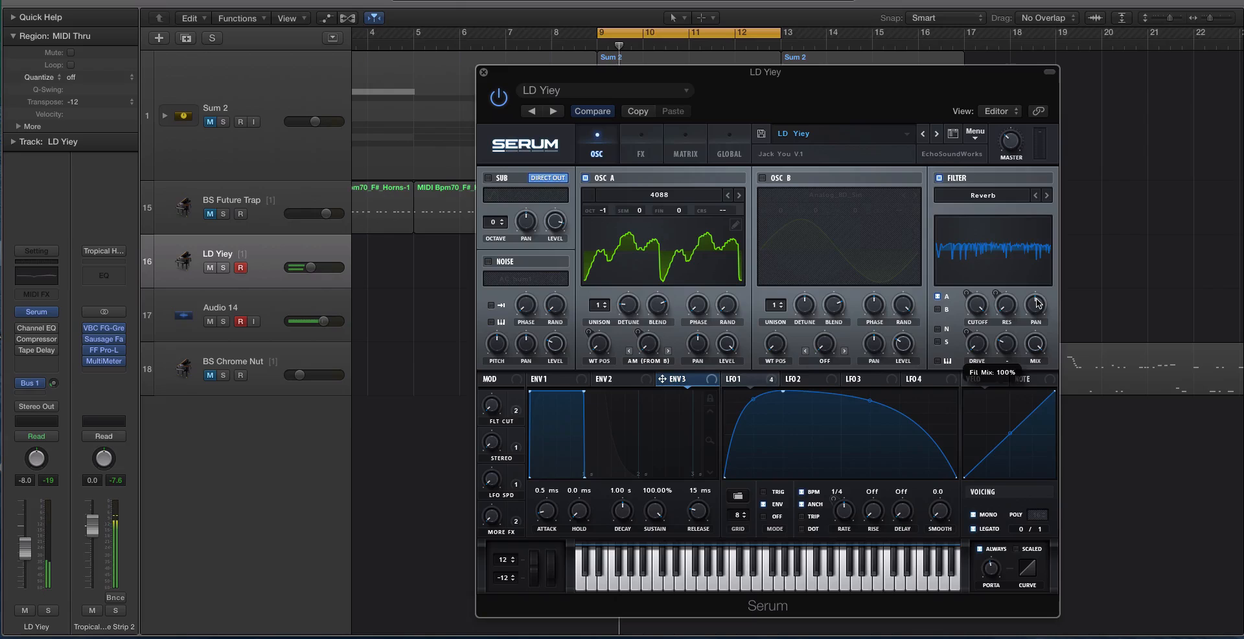
# Set the main Reverb filter's cutoff to about 10378 Hz and compare the sound with the filter off and on.
pyautogui.moveTo(989, 318); pyautogui.dragTo(980, 332)
pyautogui.moveTo(980, 318)
pyautogui.mouseDown()
pyautogui.moveTo(980, 293)
pyautogui.moveTo(980, 311)
pyautogui.mouseUp()
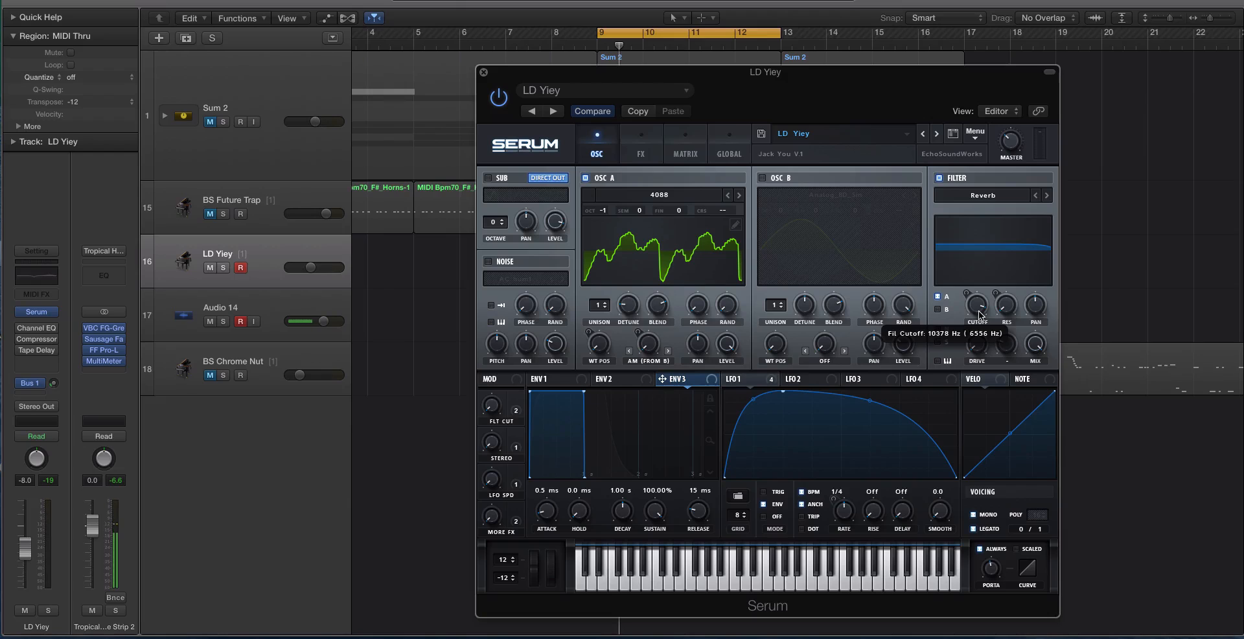
pyautogui.click(941, 178)
pyautogui.click(941, 177)
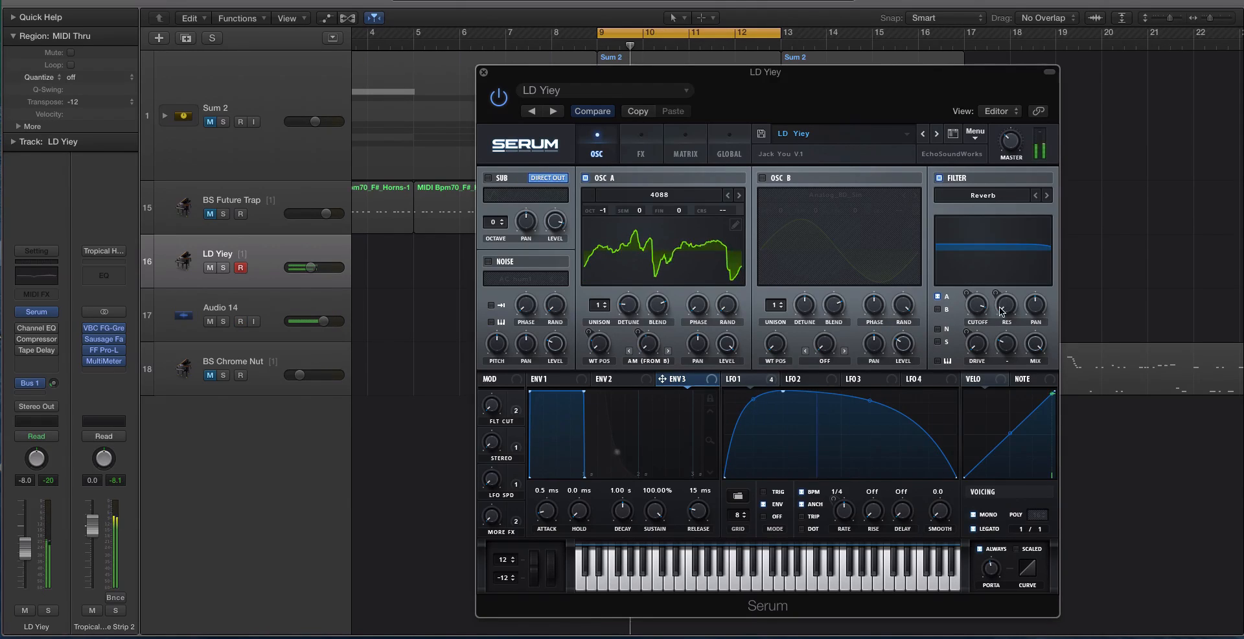
# Sweep the main Reverb filter's cutoff further and adjust its resonance and mix while the loop plays.
pyautogui.moveTo(973, 316)
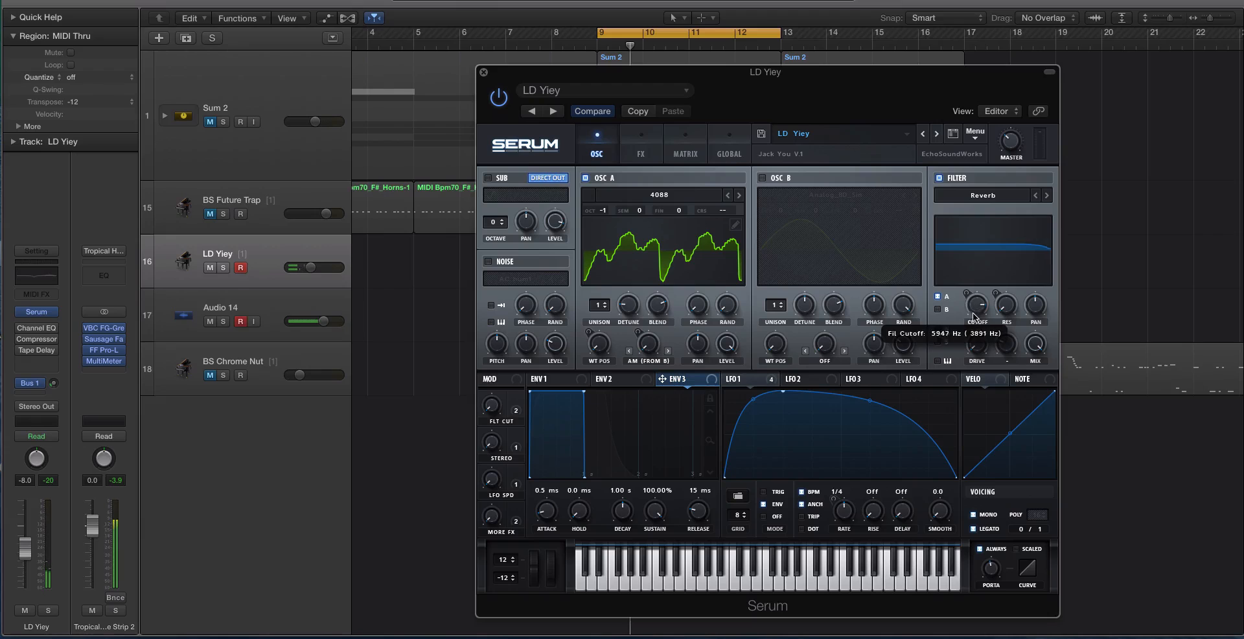
pyautogui.moveTo(974, 326); pyautogui.dragTo(1007, 237)
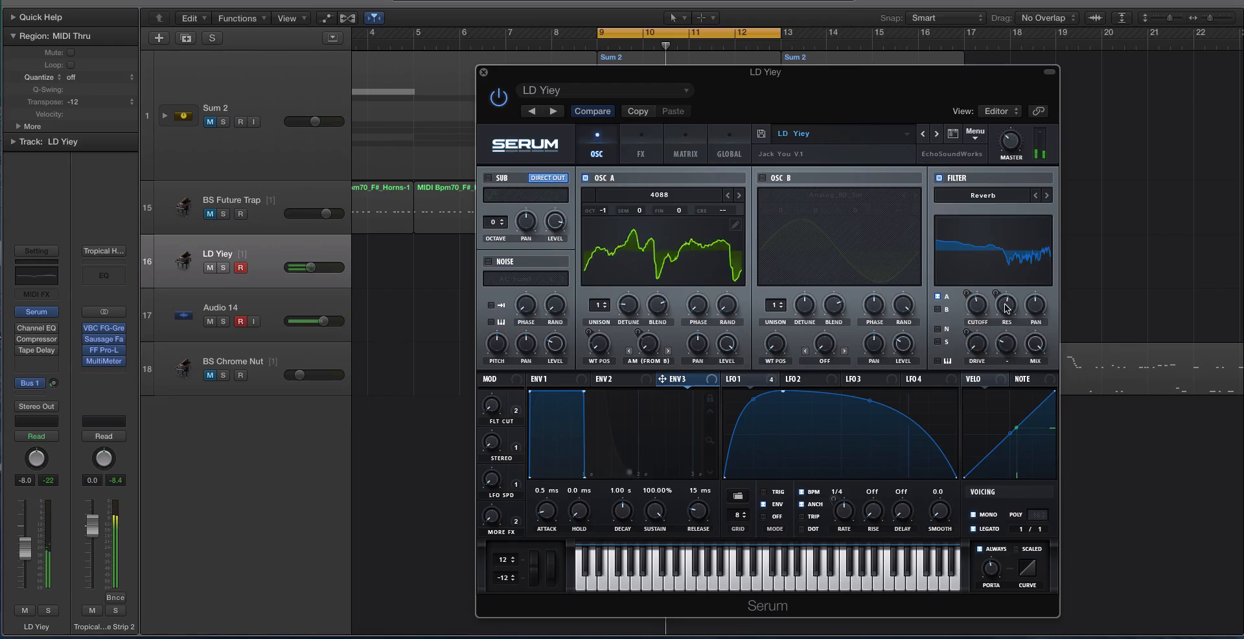
pyautogui.moveTo(1004, 305); pyautogui.dragTo(977, 293)
pyautogui.moveTo(1036, 343); pyautogui.dragTo(1043, 438)
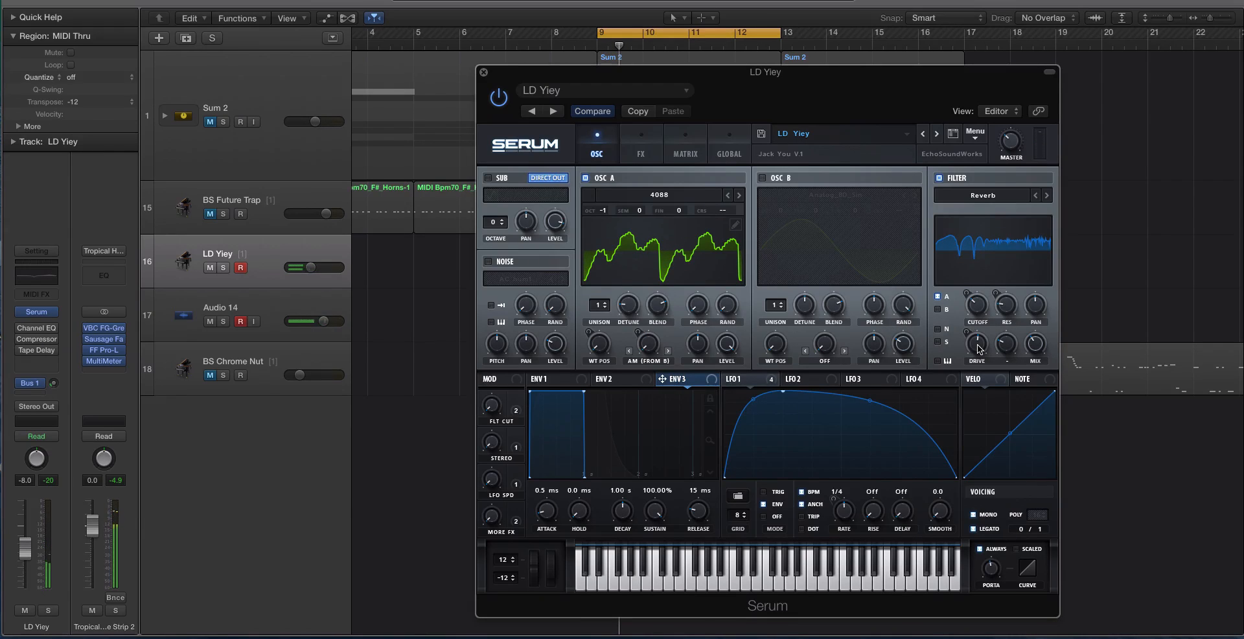
# Enable the Filter effect in the effects rack, keep its type on Reverb, and lower its mix while auditioning the loop.
pyautogui.click(647, 141)
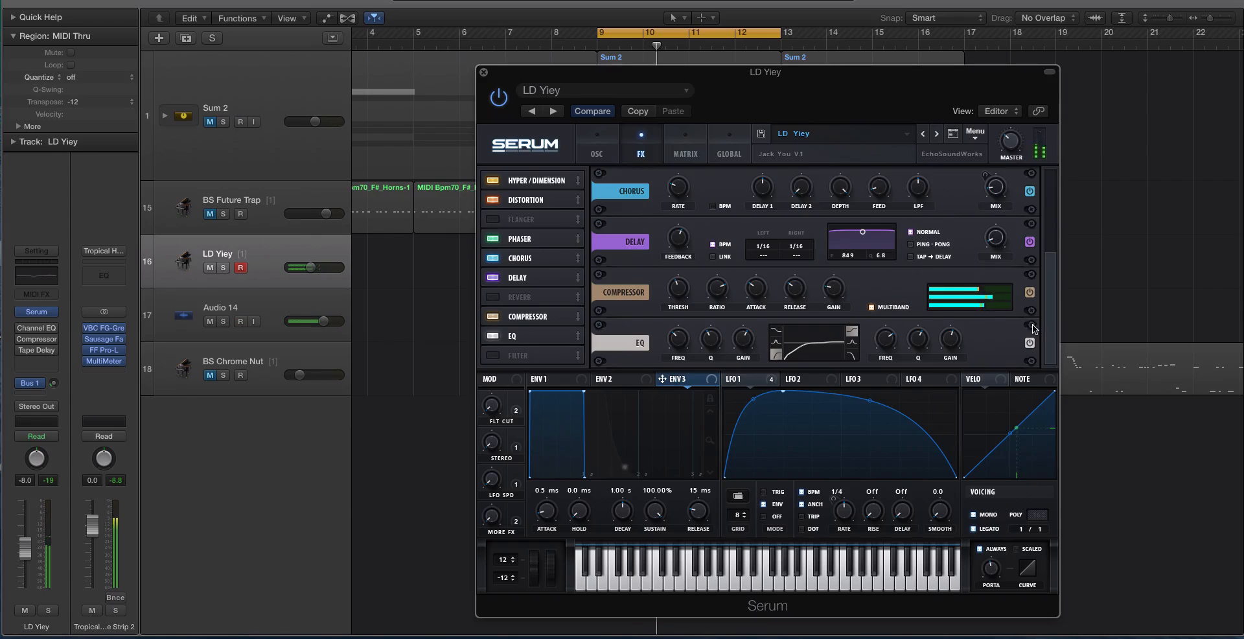
pyautogui.click(570, 354)
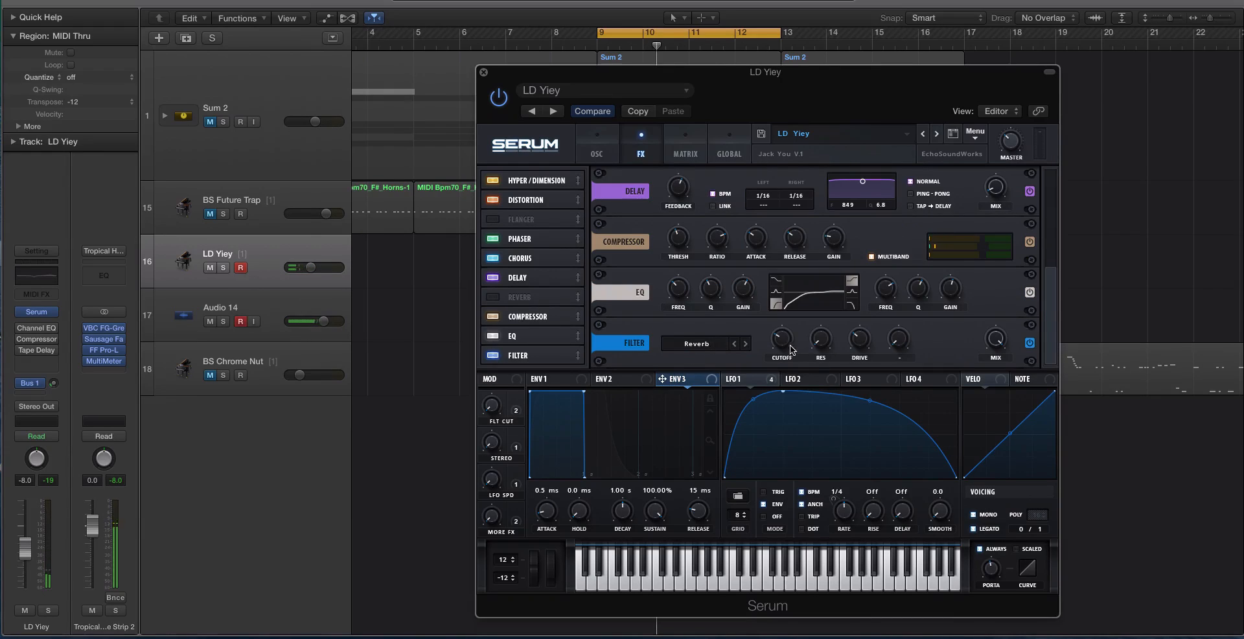
pyautogui.click(699, 346)
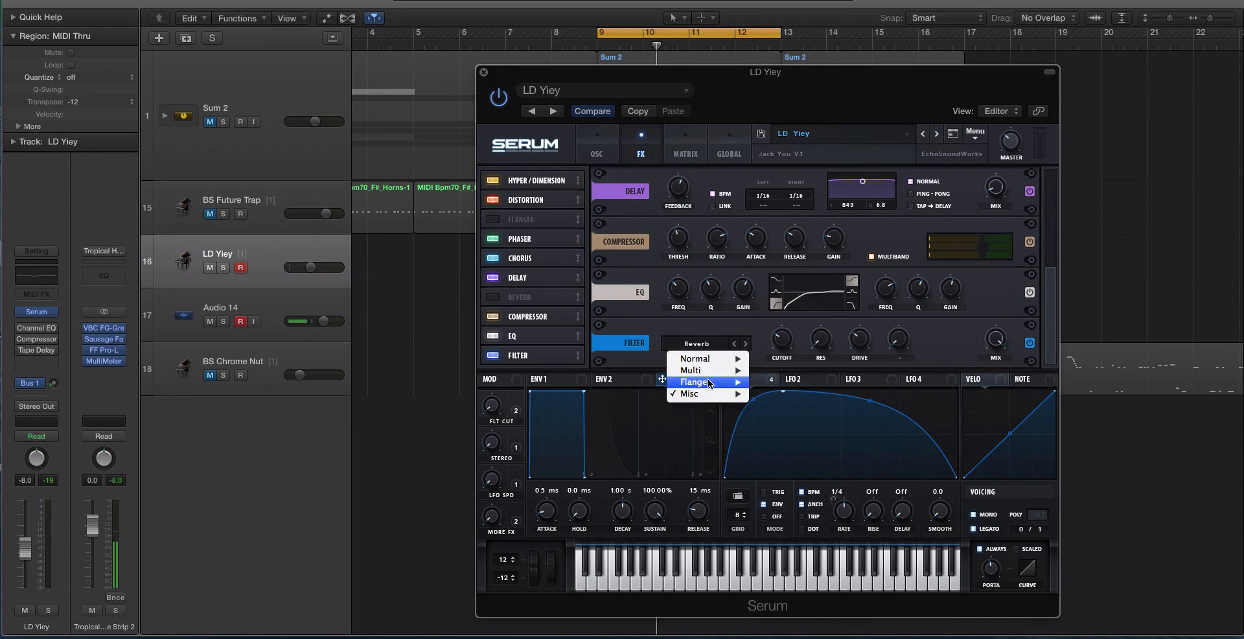
pyautogui.click(630, 340)
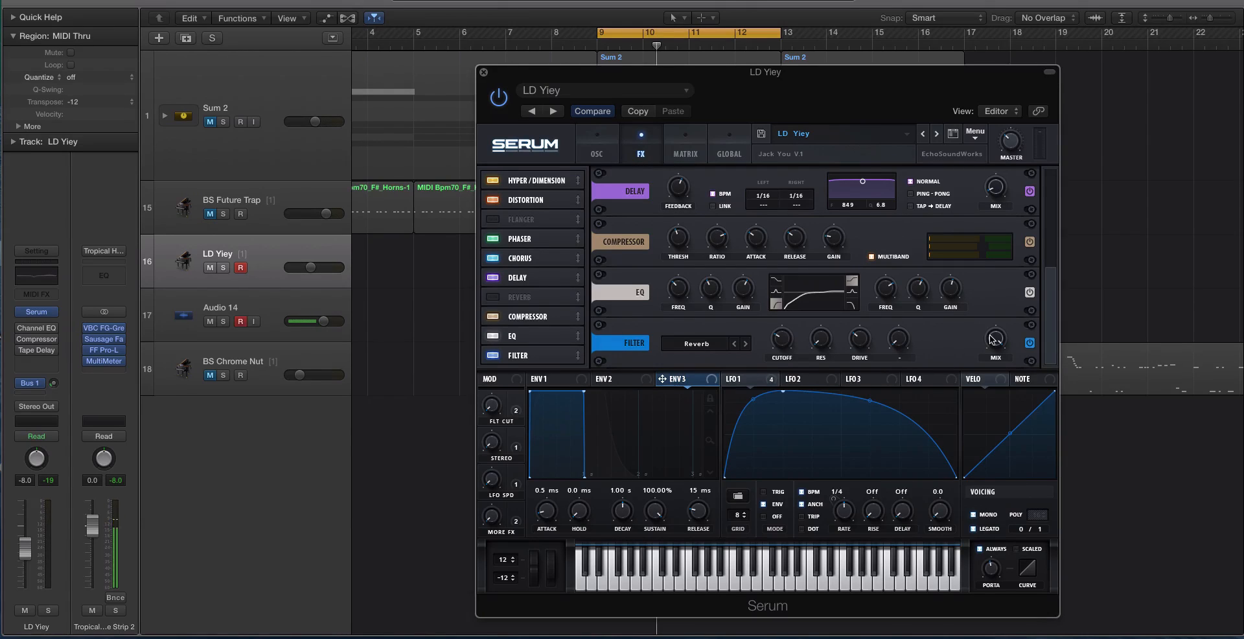
pyautogui.press('space')
pyautogui.moveTo(992, 341); pyautogui.dragTo(991, 411)
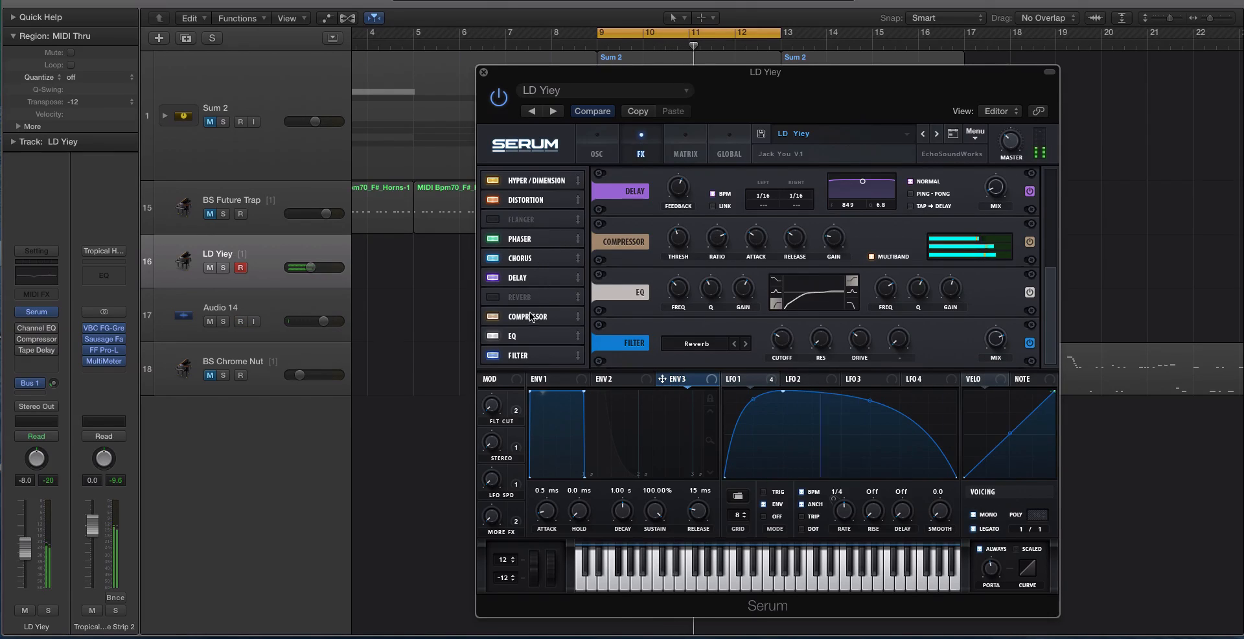
# Reorder the effects so the Compressor sits between EQ and Filter, and adjust the Filter effect's cutoff.
pyautogui.moveTo(528, 321); pyautogui.dragTo(528, 366)
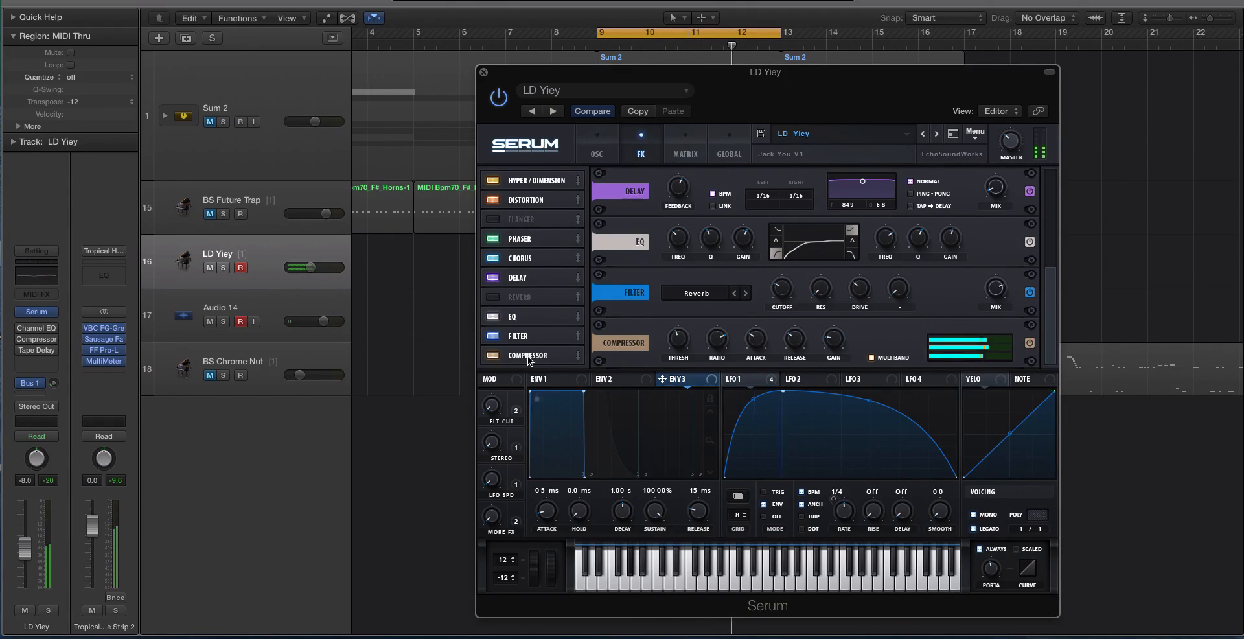
pyautogui.moveTo(528, 360); pyautogui.dragTo(528, 327)
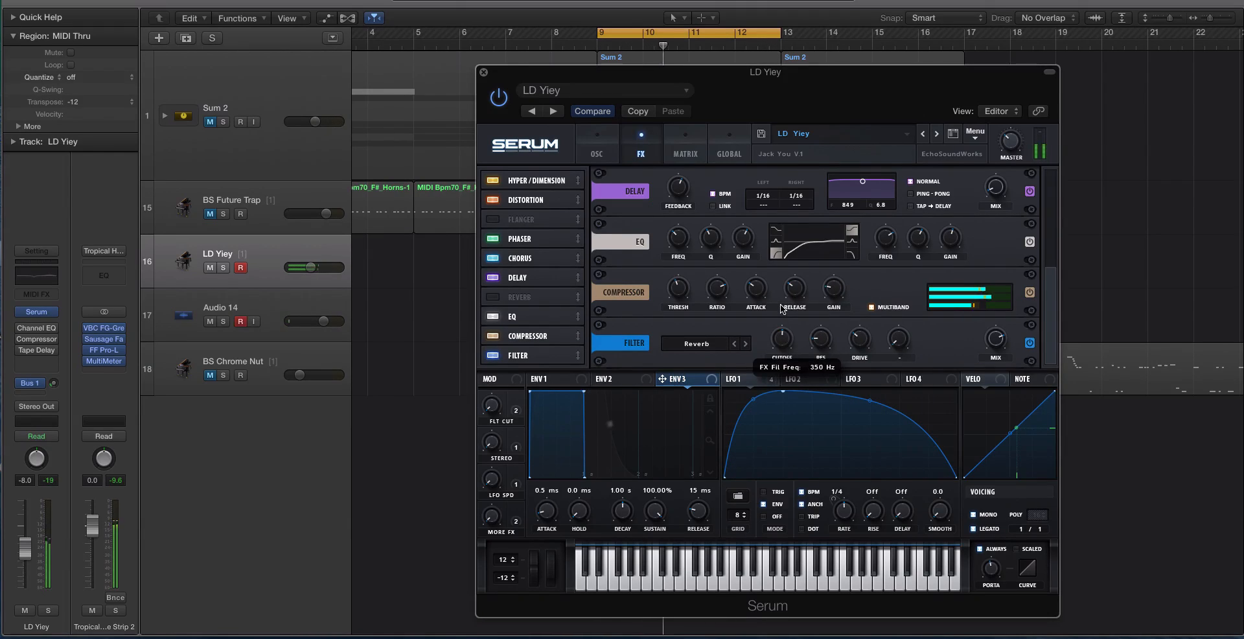
pyautogui.moveTo(782, 338); pyautogui.dragTo(786, 347)
# Switch off the main Reverb filter and the Filter effect to hear the sound without them.
pyautogui.click(597, 149)
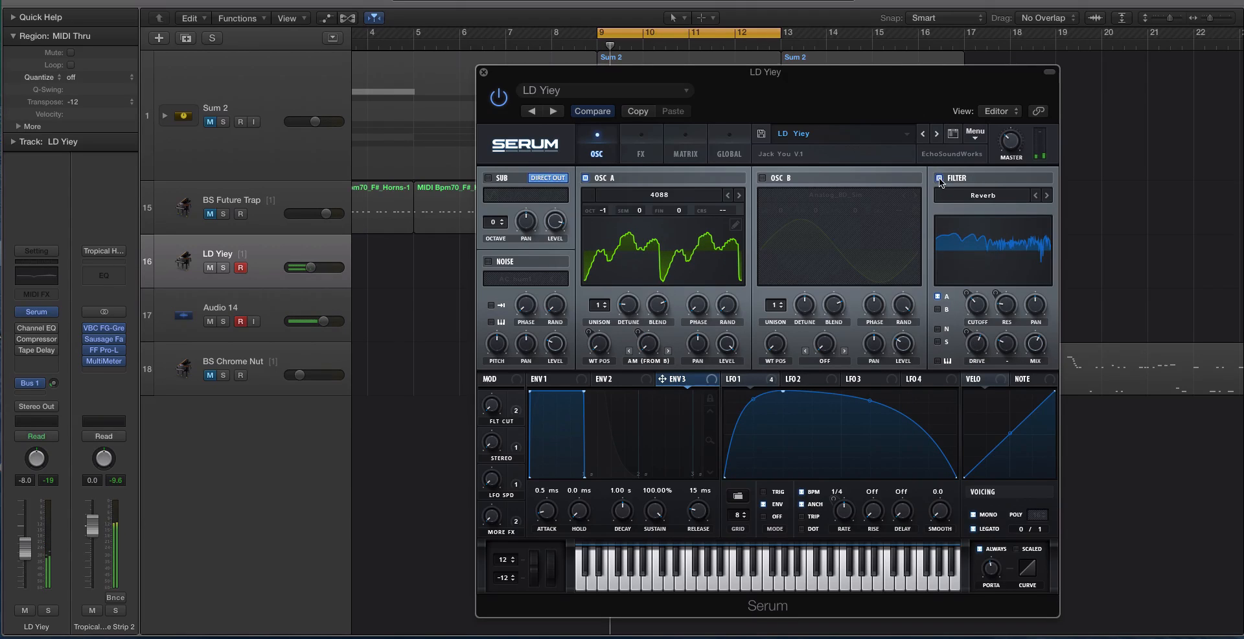
pyautogui.click(640, 149)
pyautogui.click(493, 355)
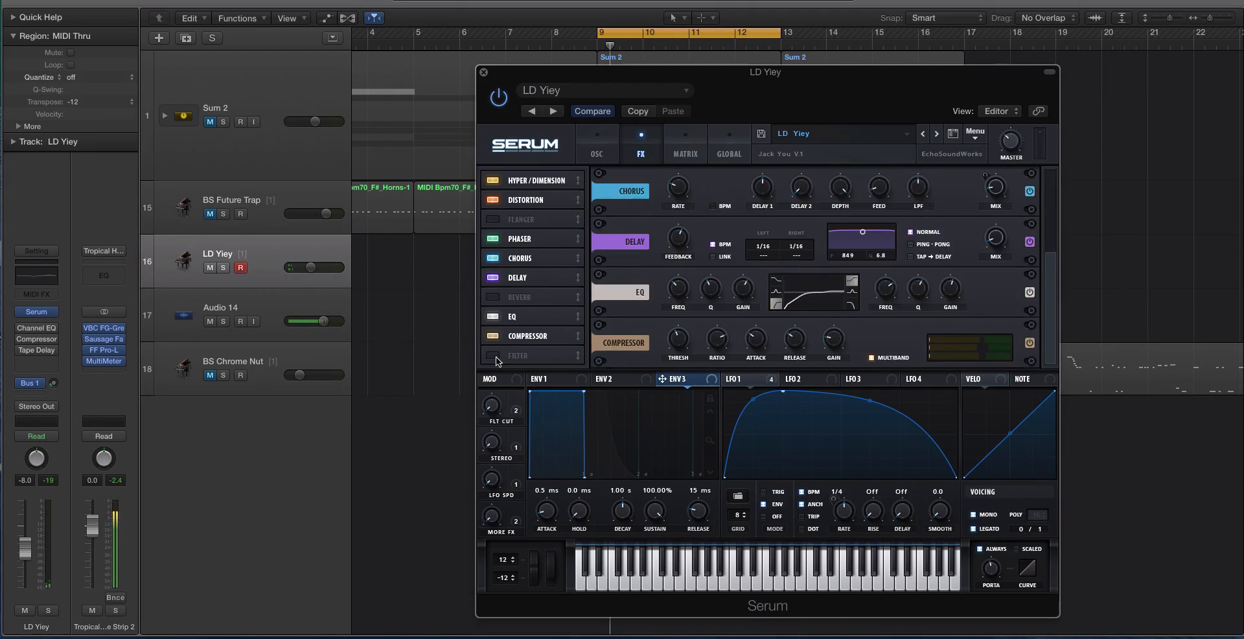
# Reactivate the bypassed LFO 1 modulation on the main filter's cutoff and drive.
pyautogui.click(597, 148)
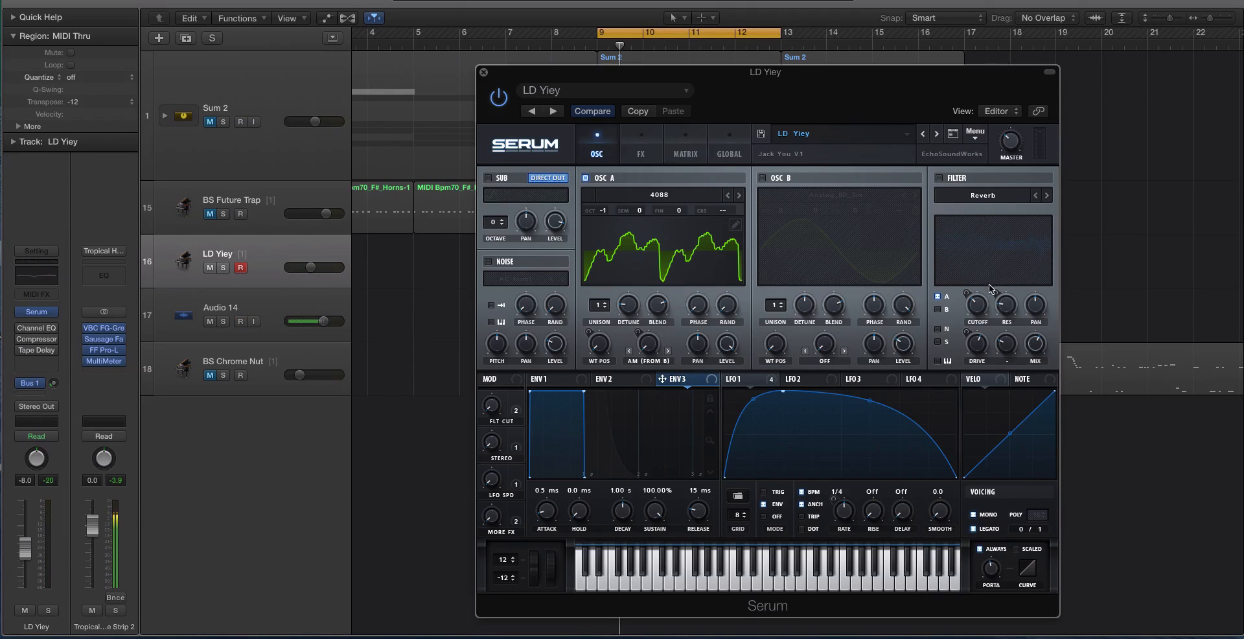
pyautogui.rightClick(975, 303)
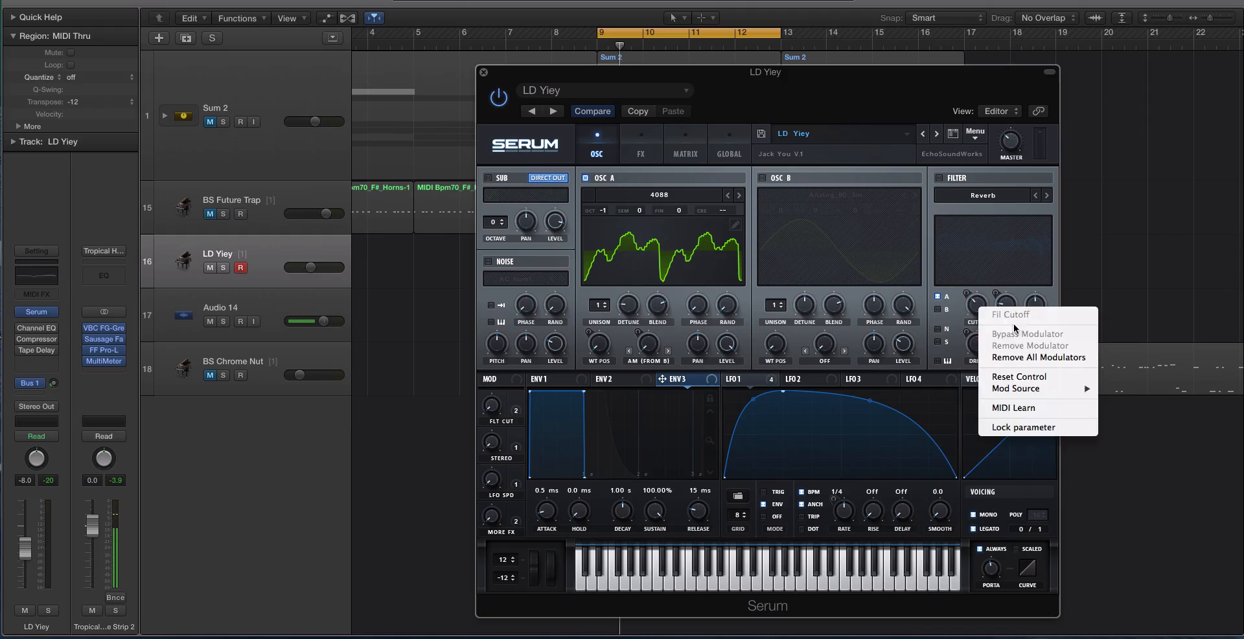
pyautogui.click(884, 371)
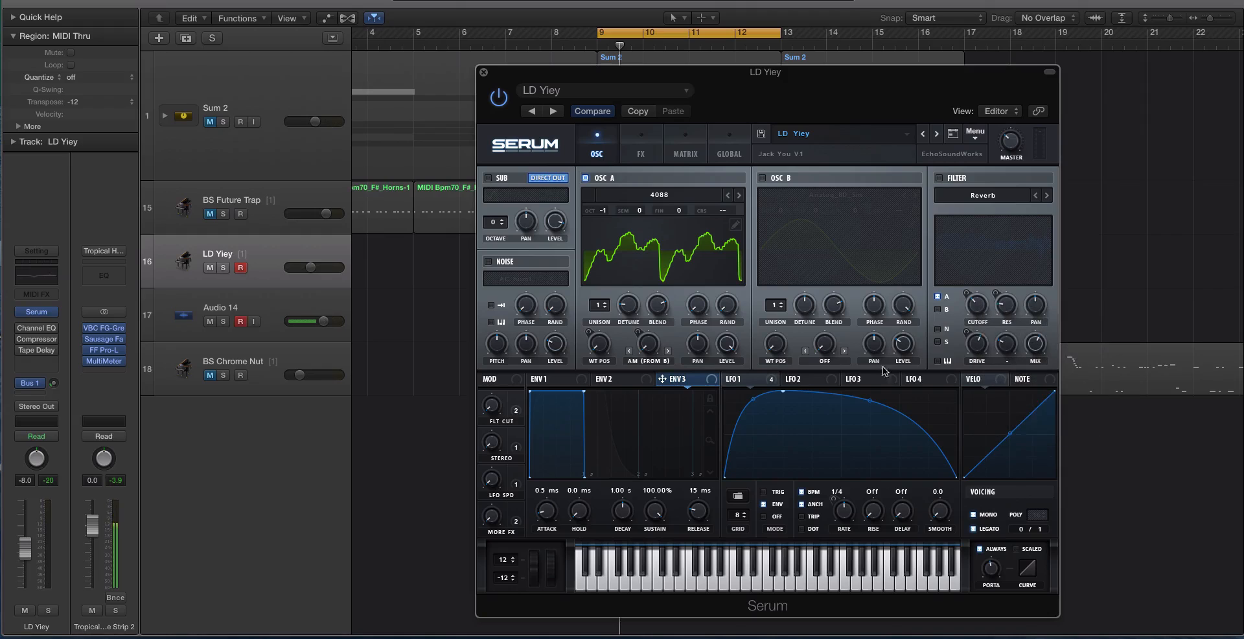
pyautogui.rightClick(976, 303)
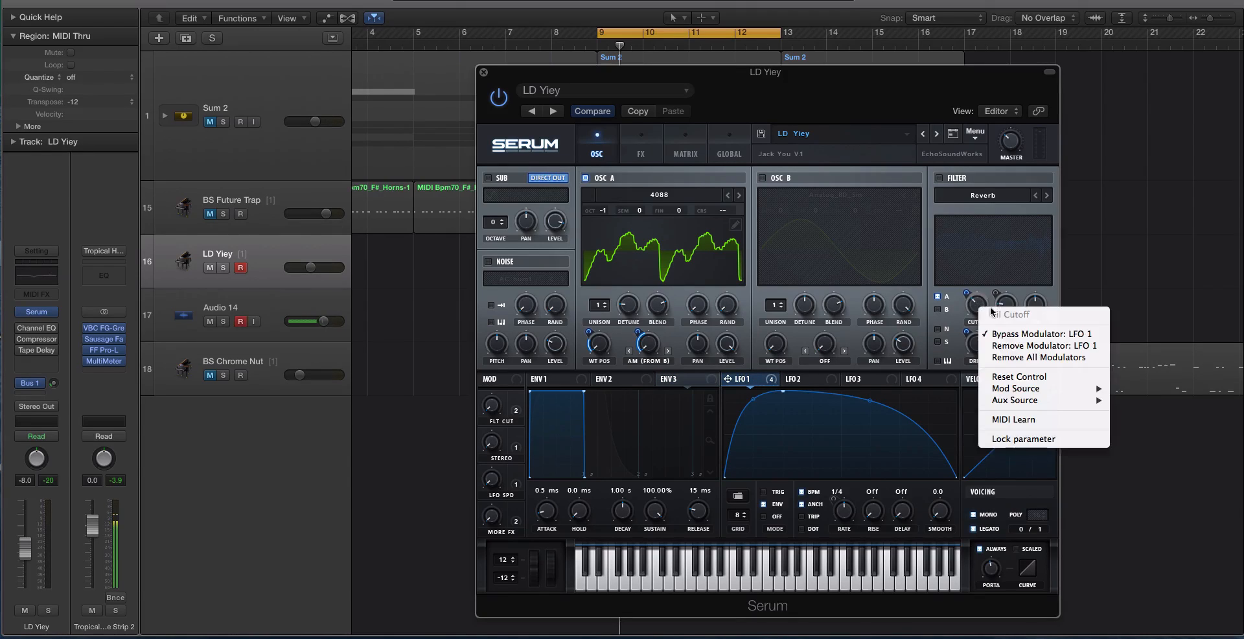
pyautogui.click(1030, 335)
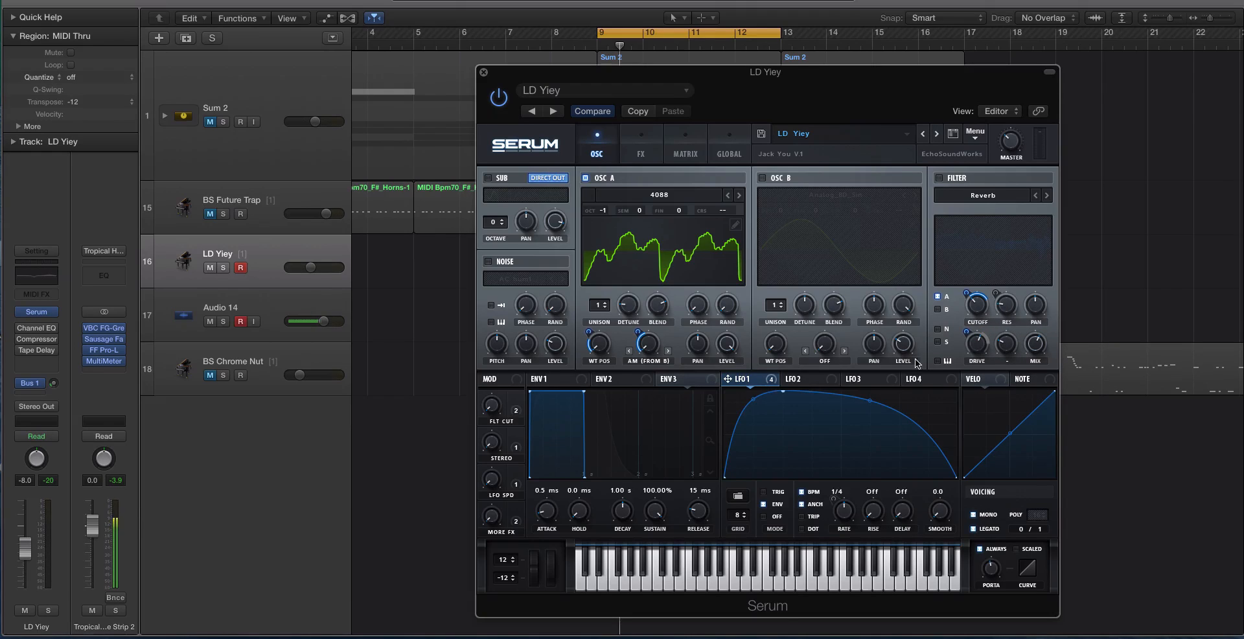
pyautogui.rightClick(978, 344)
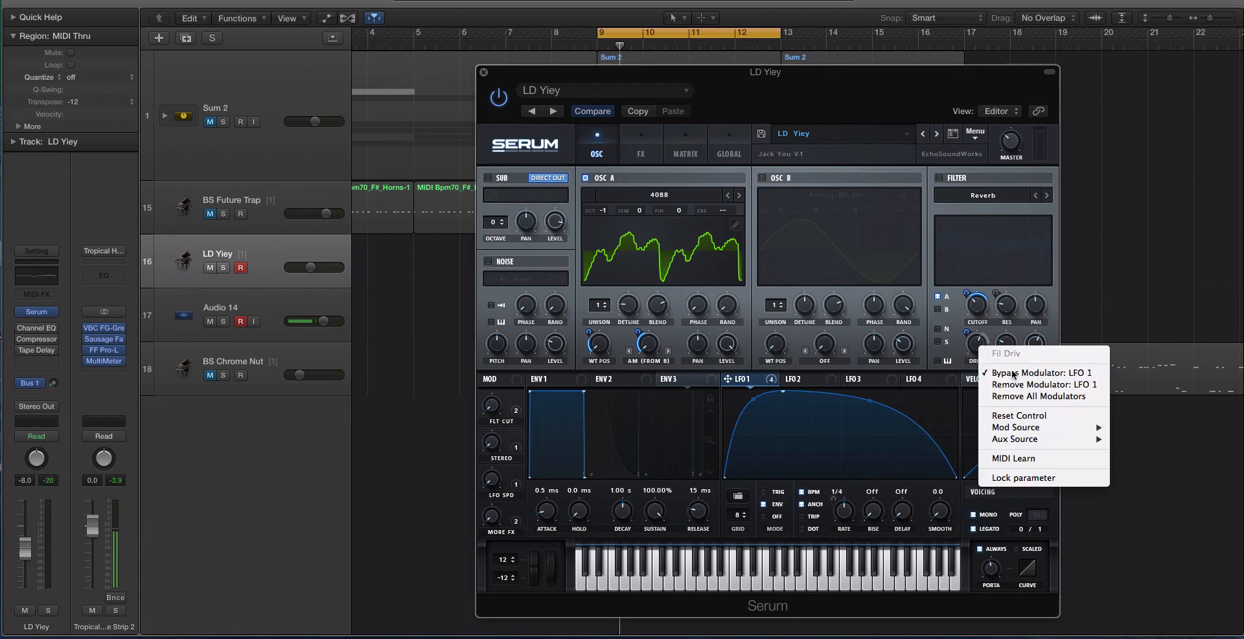
pyautogui.click(1011, 373)
# Switch the main Reverb filter and the Filter effect back on, and raise the LD Yiey track's volume to -5.5 dB.
pyautogui.click(940, 178)
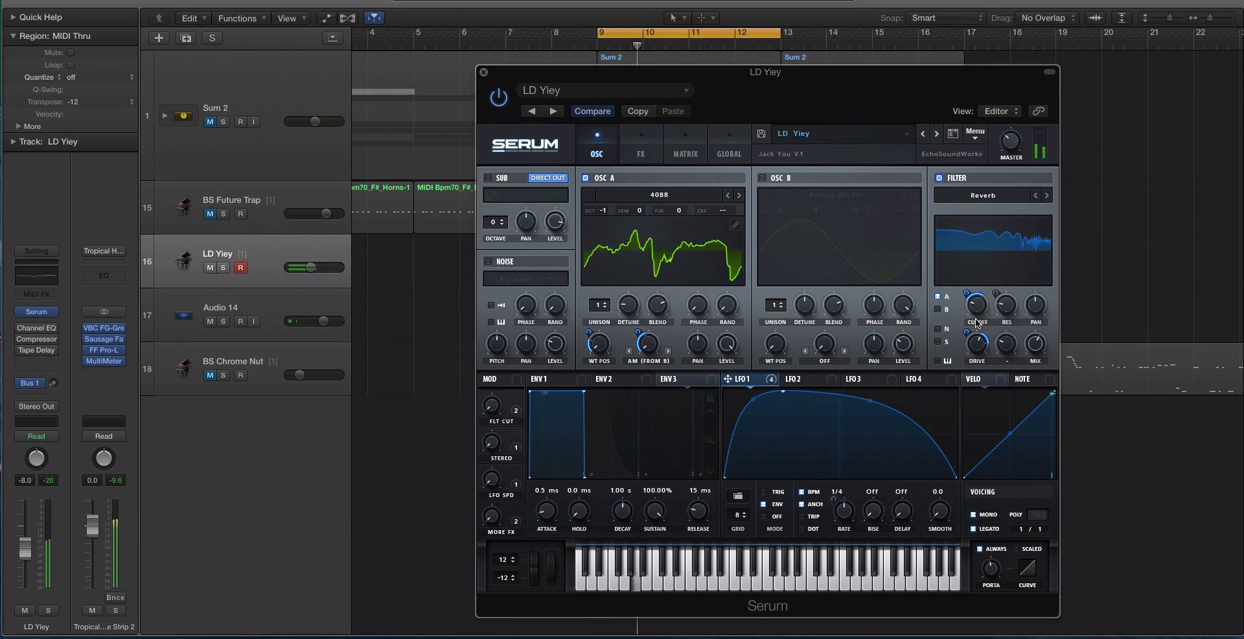
pyautogui.click(638, 146)
pyautogui.click(488, 359)
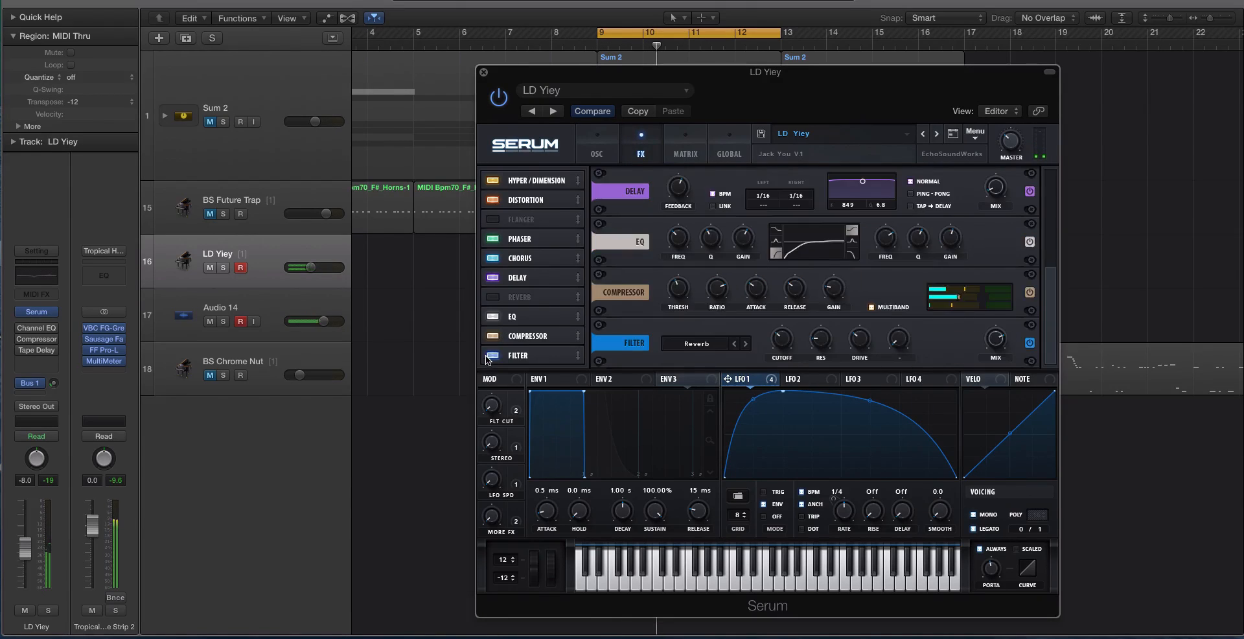
pyautogui.moveTo(1000, 358)
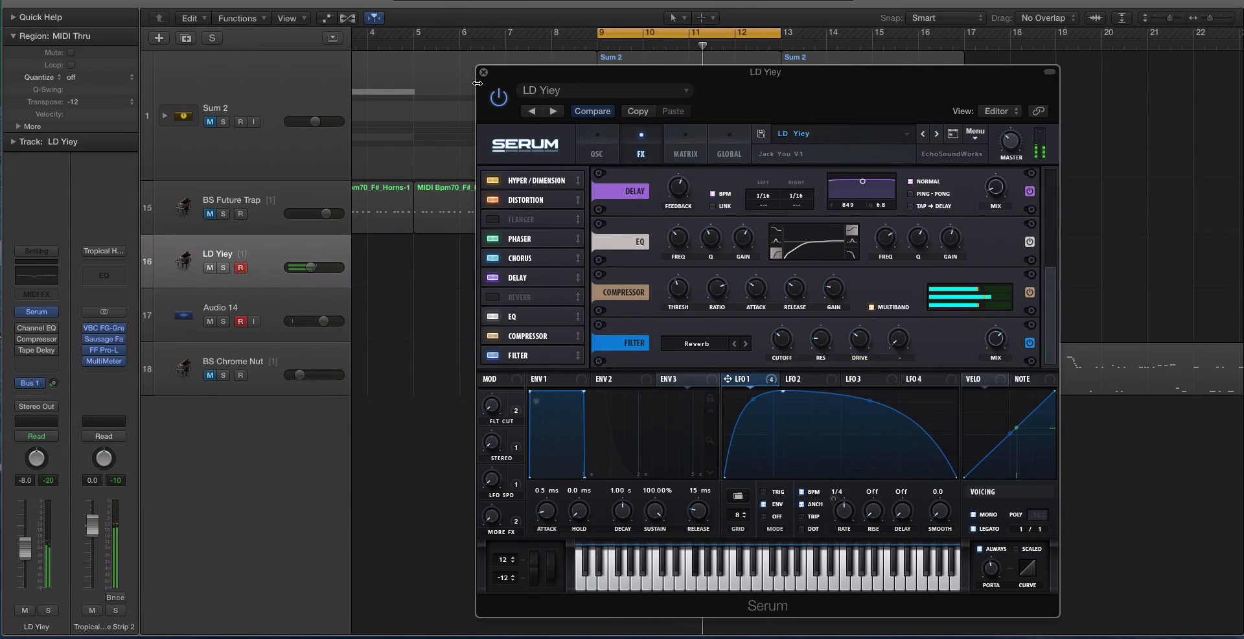
pyautogui.moveTo(311, 267); pyautogui.dragTo(314, 267)
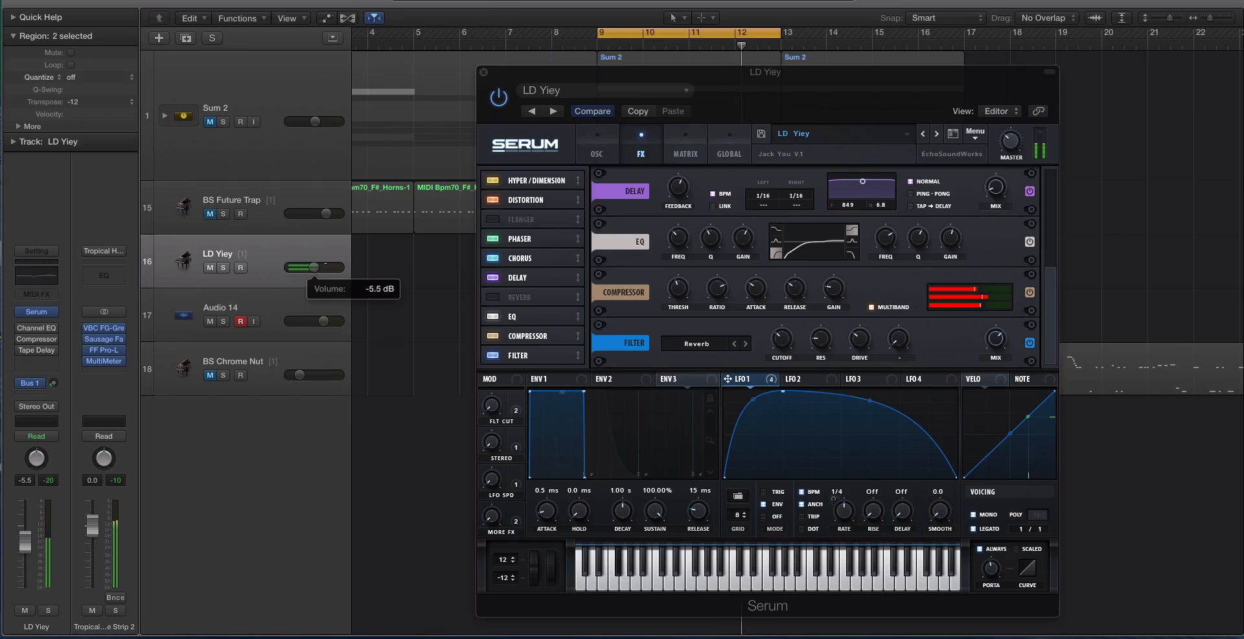
# Load the Analog wavetable Basic Mini into oscillator A and raise its wavetable position and AM (from B) amount.
pyautogui.click(597, 148)
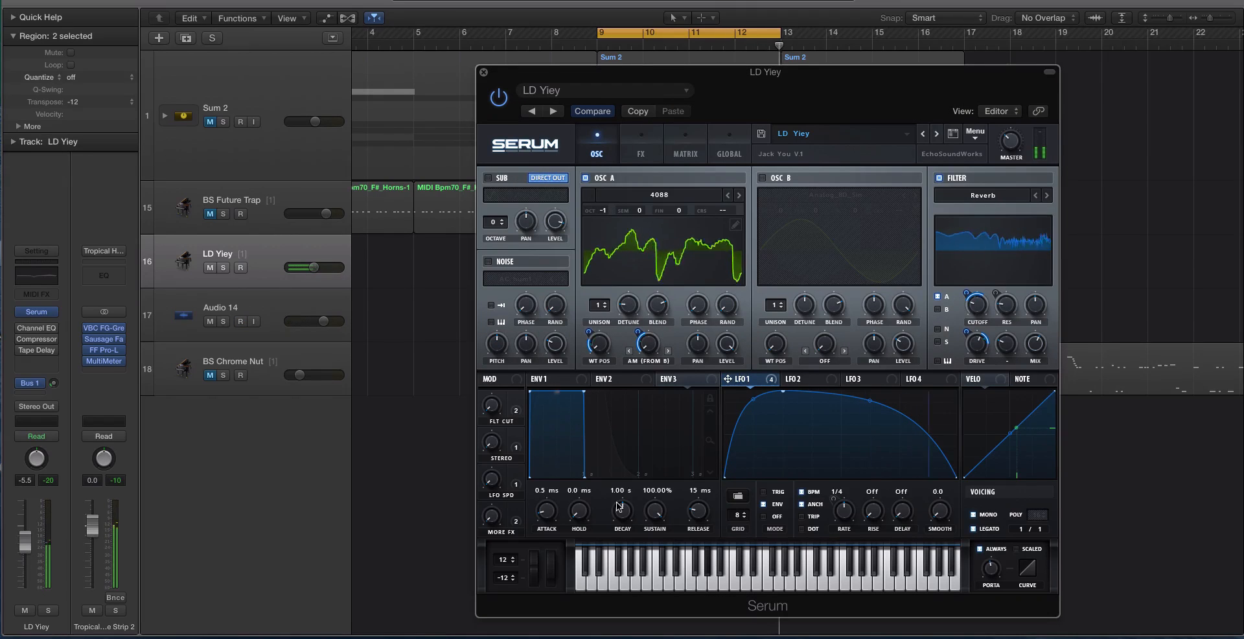
pyautogui.click(666, 196)
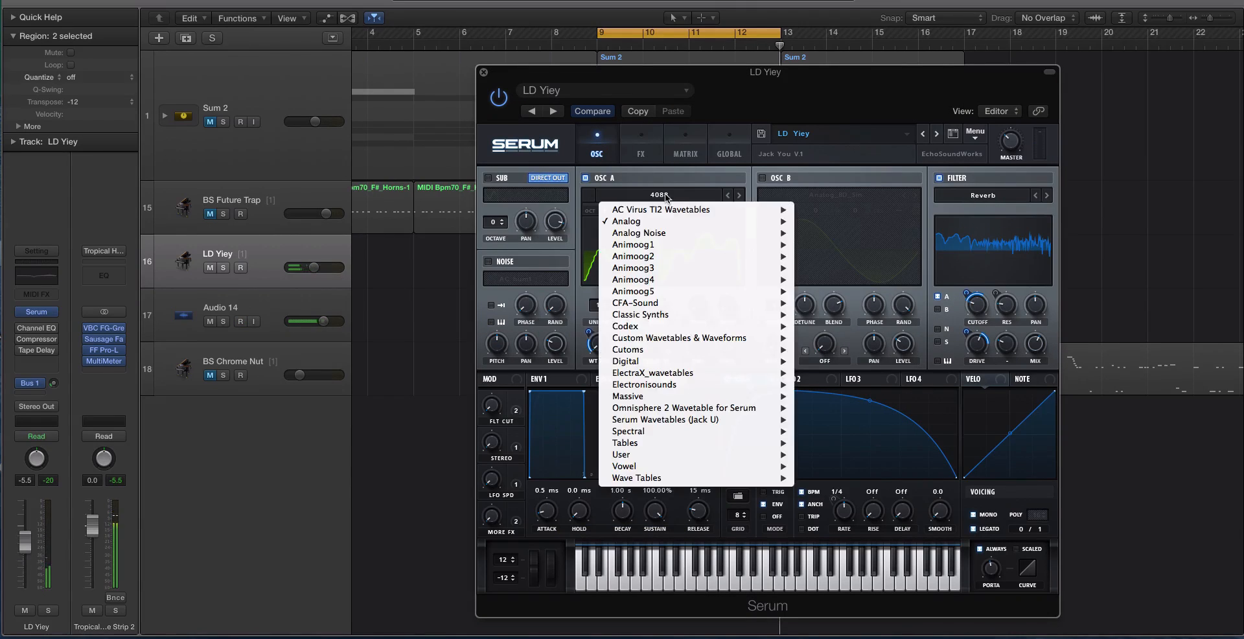
pyautogui.moveTo(746, 221)
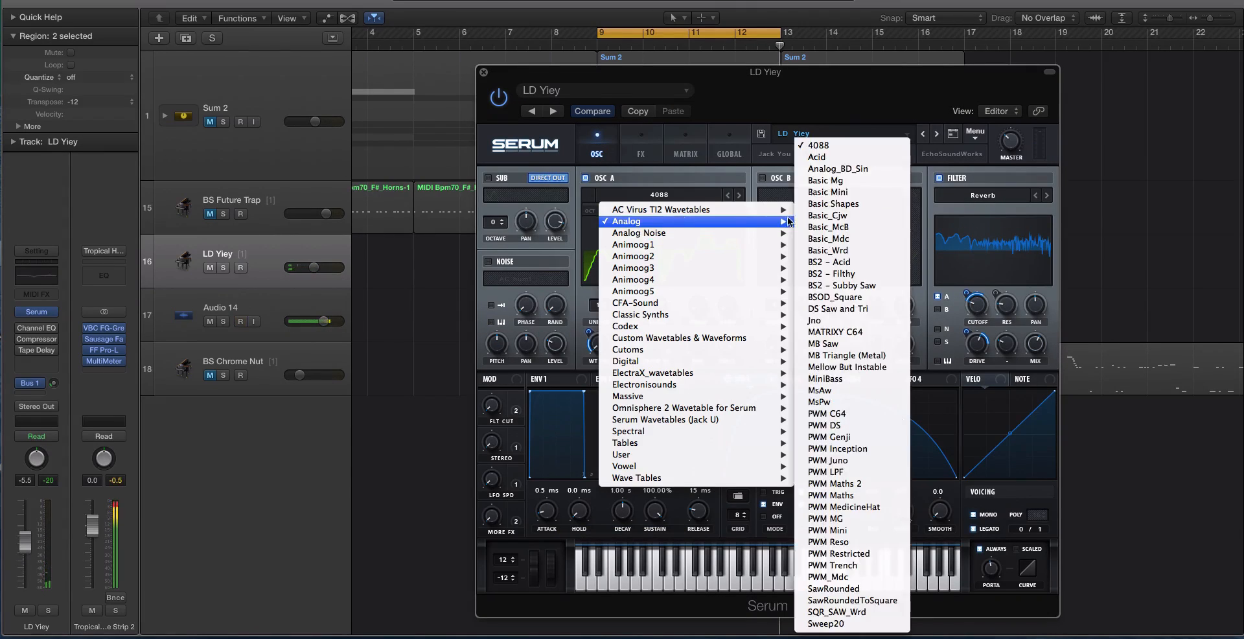
pyautogui.click(882, 189)
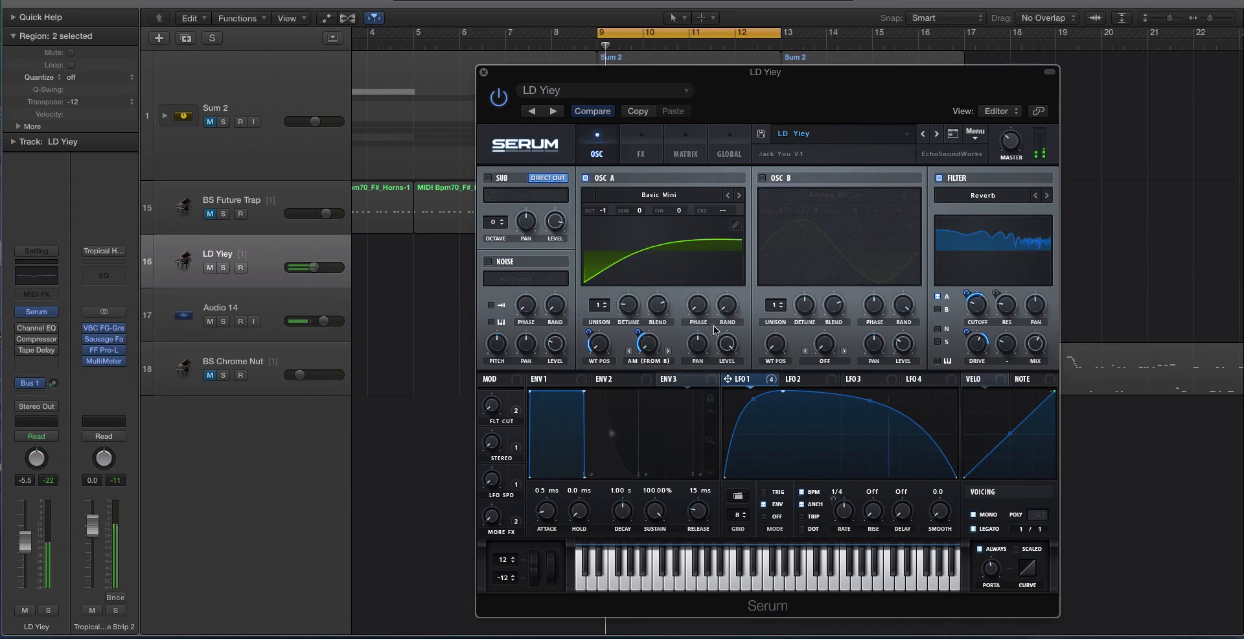
pyautogui.moveTo(599, 344); pyautogui.dragTo(596, 270)
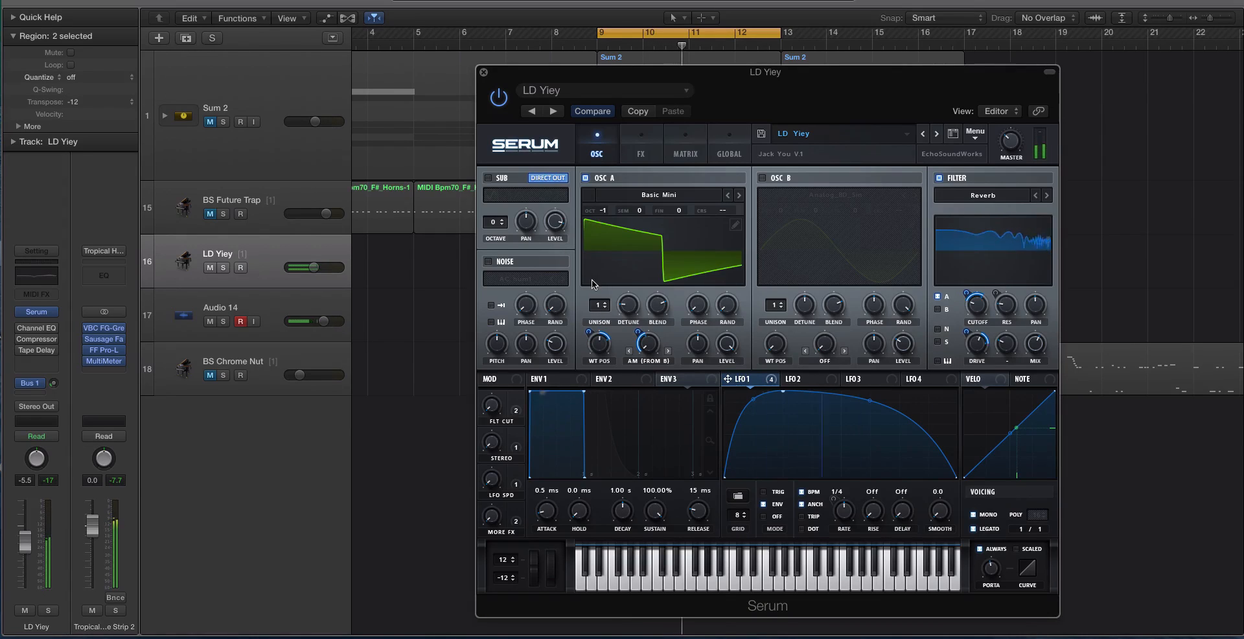
pyautogui.moveTo(647, 343); pyautogui.dragTo(650, 313)
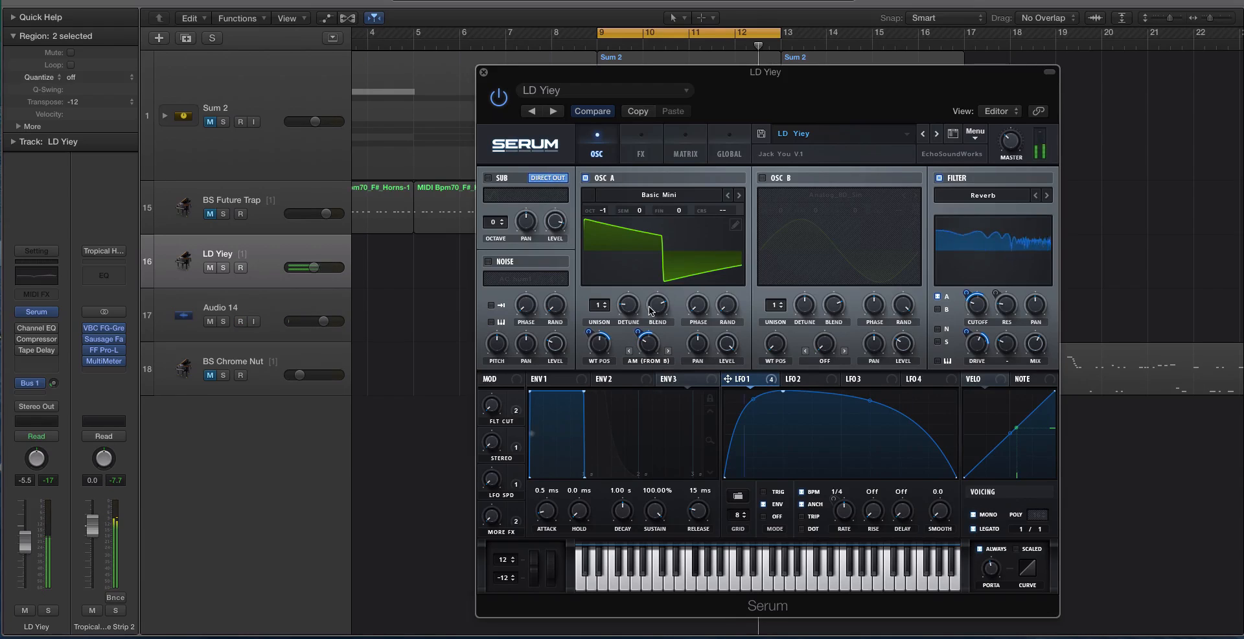
# Switch on oscillator B routed through the main filter, and set oscillator A's warp mode to FM (from B).
pyautogui.click(763, 178)
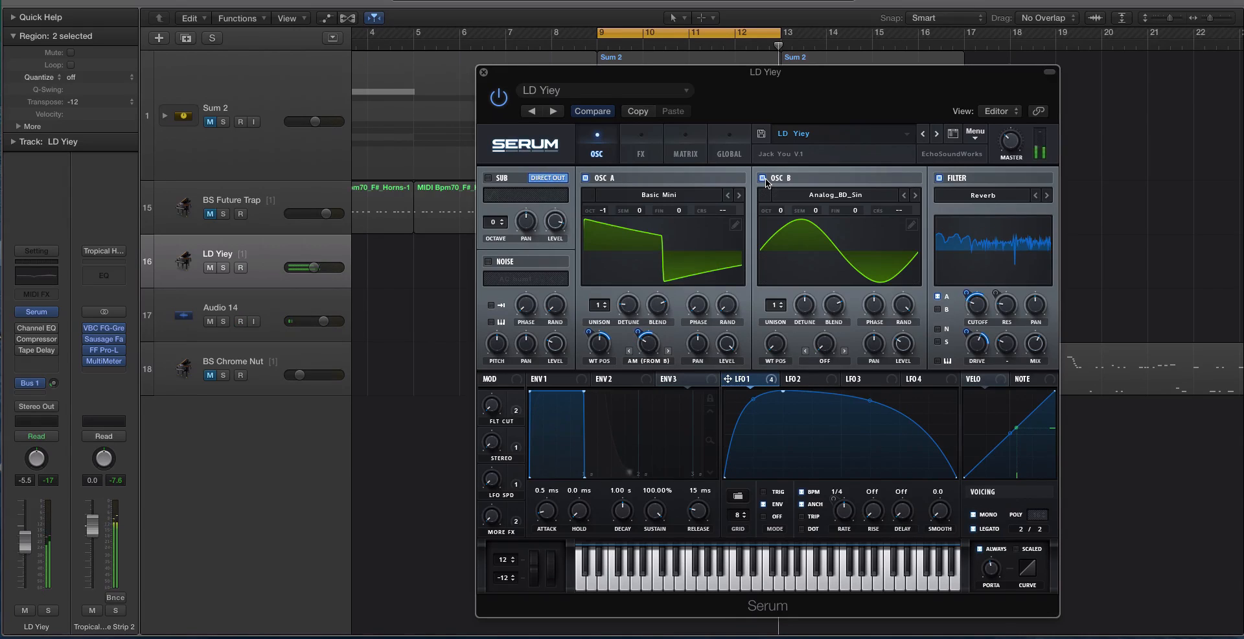
pyautogui.click(647, 364)
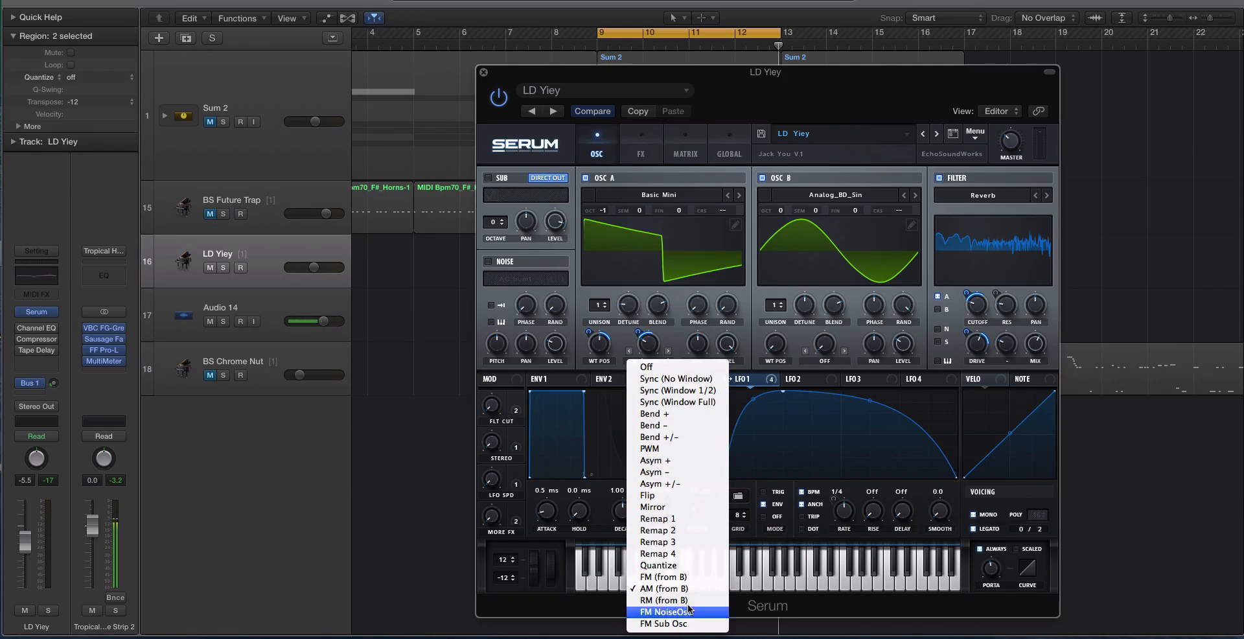
pyautogui.click(670, 576)
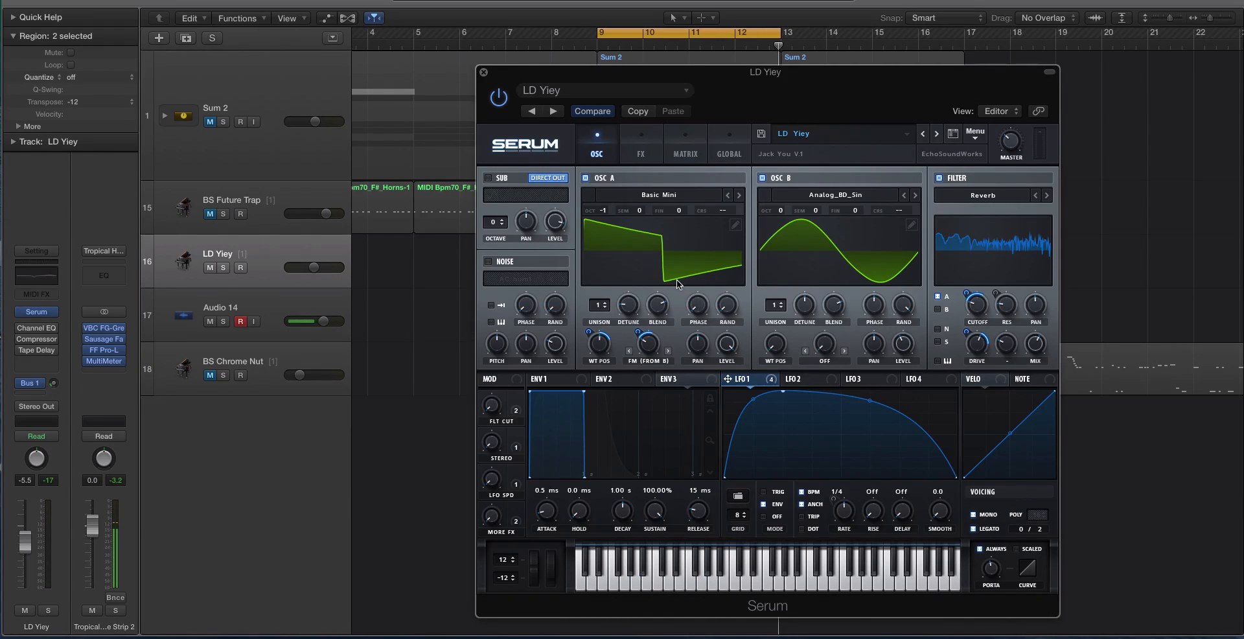
pyautogui.click(938, 310)
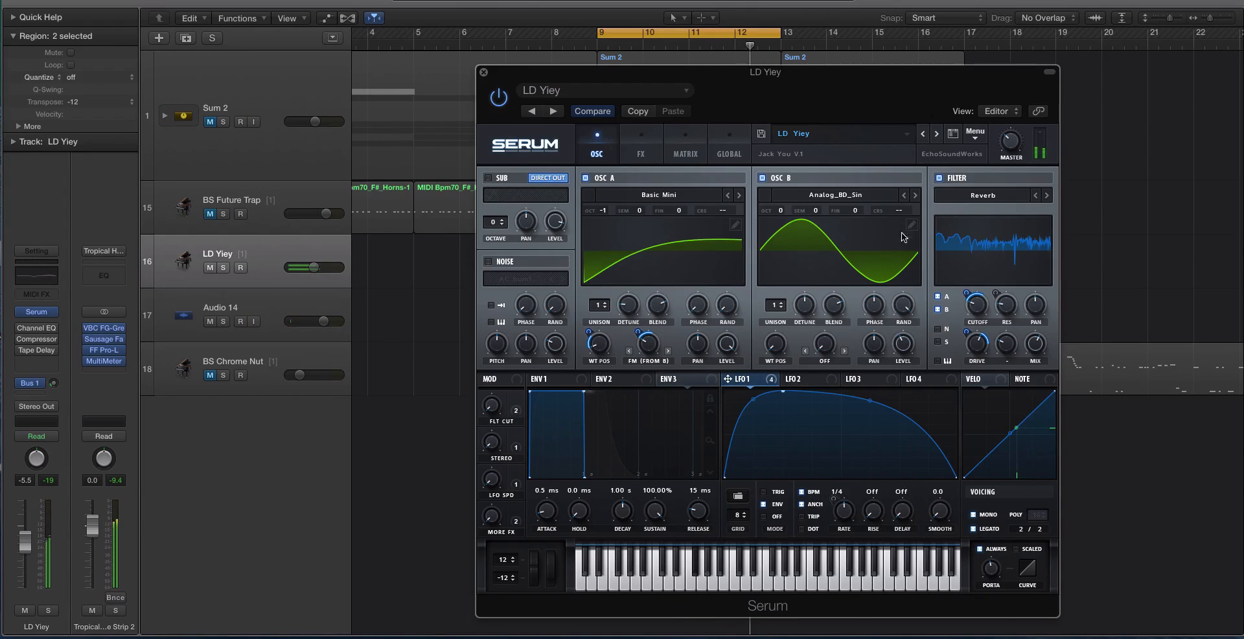
# Examine the Misc filter types offered by the Filter effect, leaving its type at Reverb.
pyautogui.click(642, 139)
pyautogui.click(597, 139)
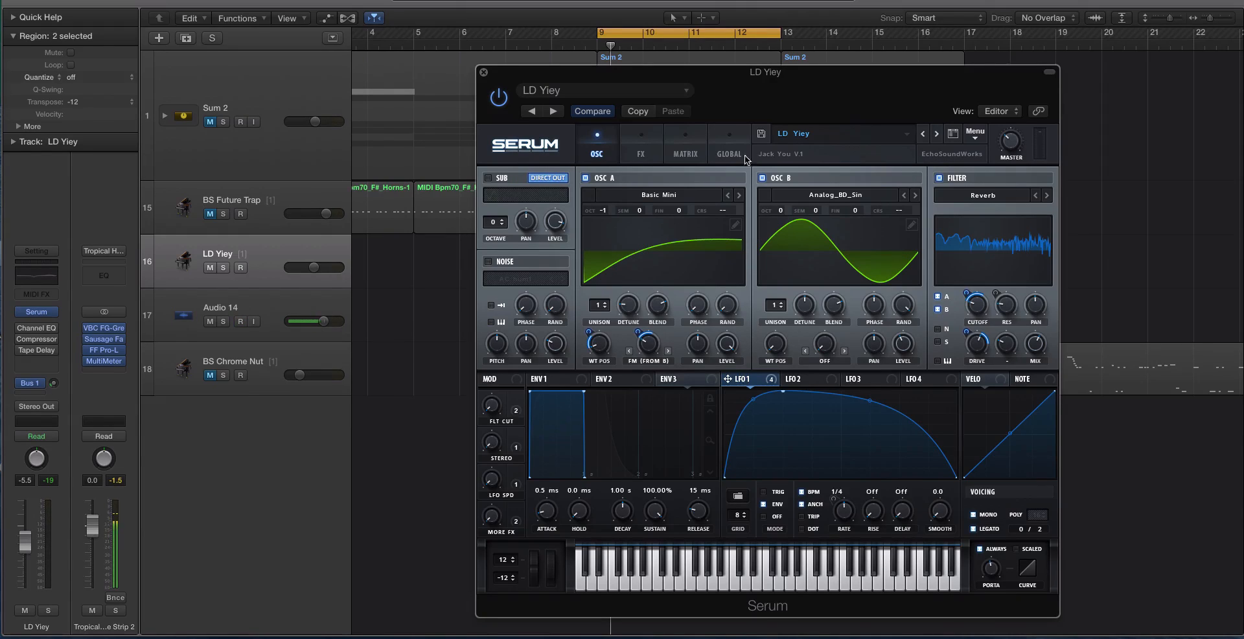
pyautogui.click(649, 144)
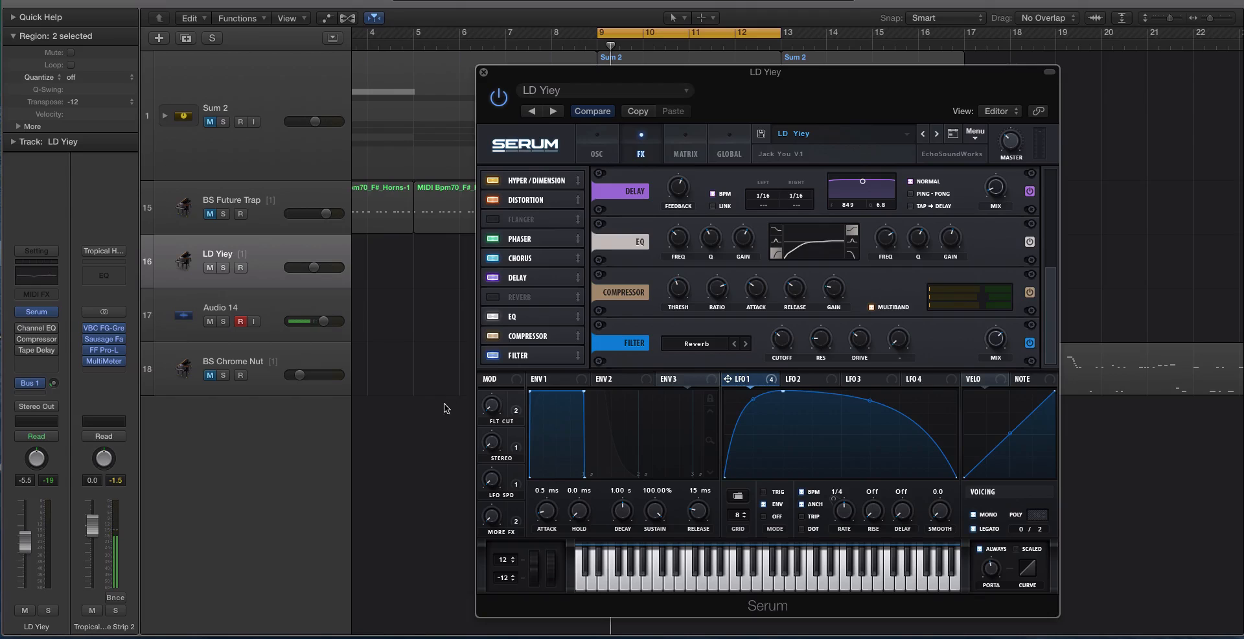
pyautogui.click(730, 338)
pyautogui.moveTo(705, 395)
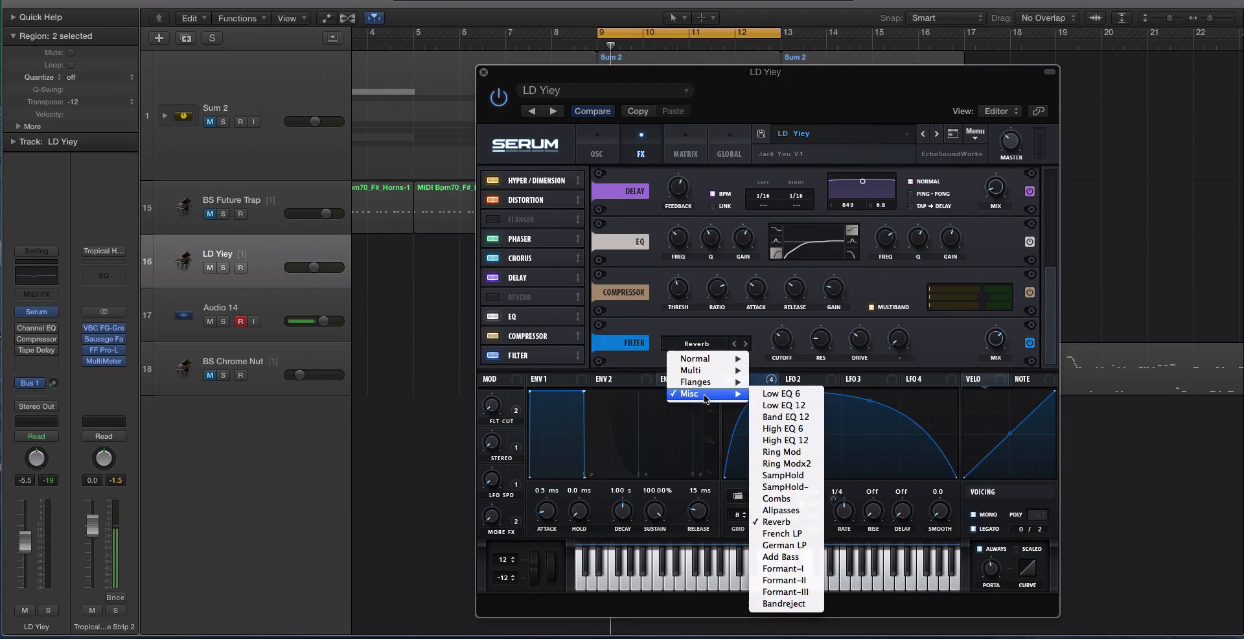
pyautogui.click(625, 357)
# Examine the Misc filter types of the main oscillator filter without changing its type, and shift the plugin window slightly aside.
pyautogui.click(596, 146)
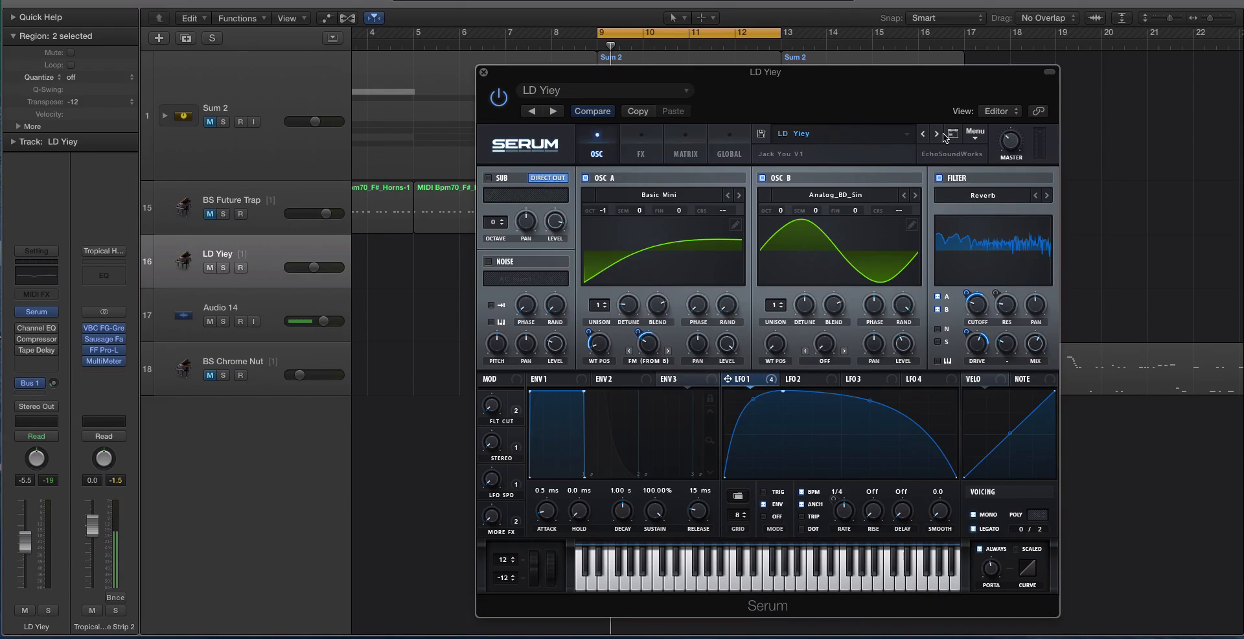
pyautogui.click(965, 196)
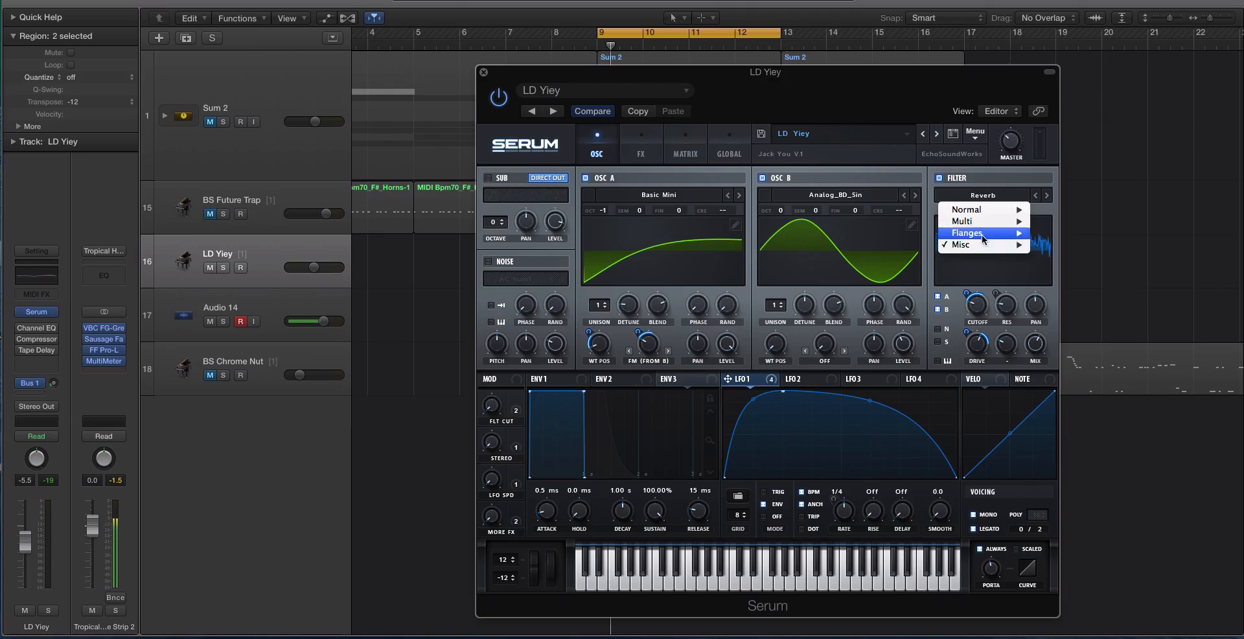
pyautogui.moveTo(985, 246)
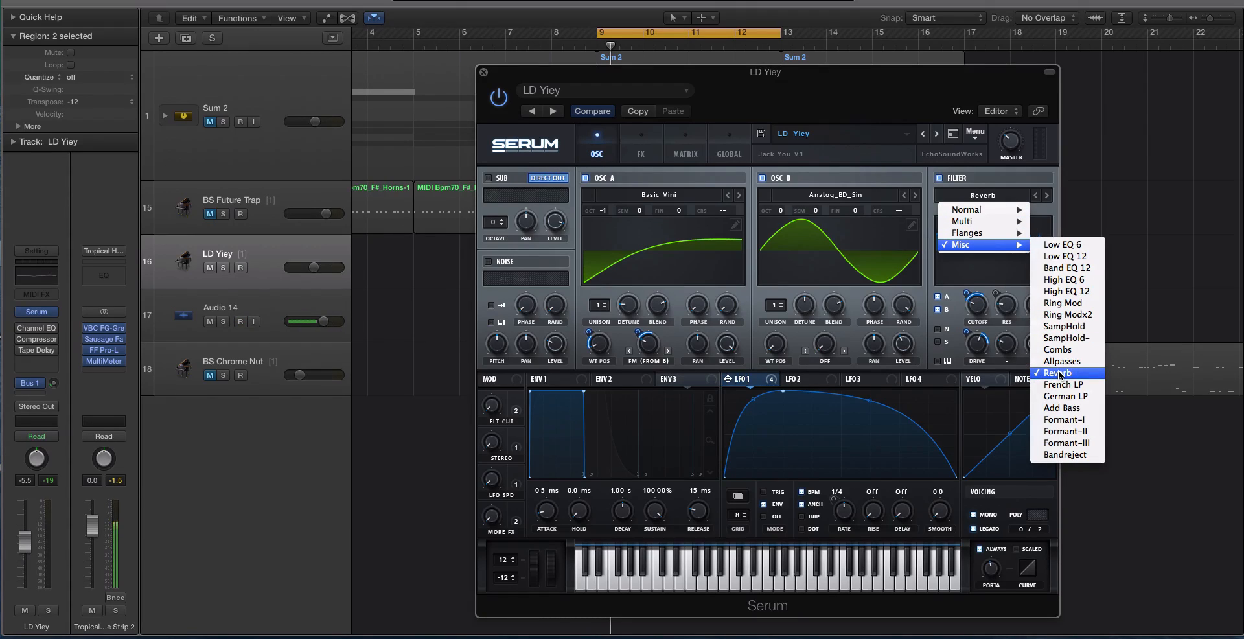
pyautogui.click(983, 276)
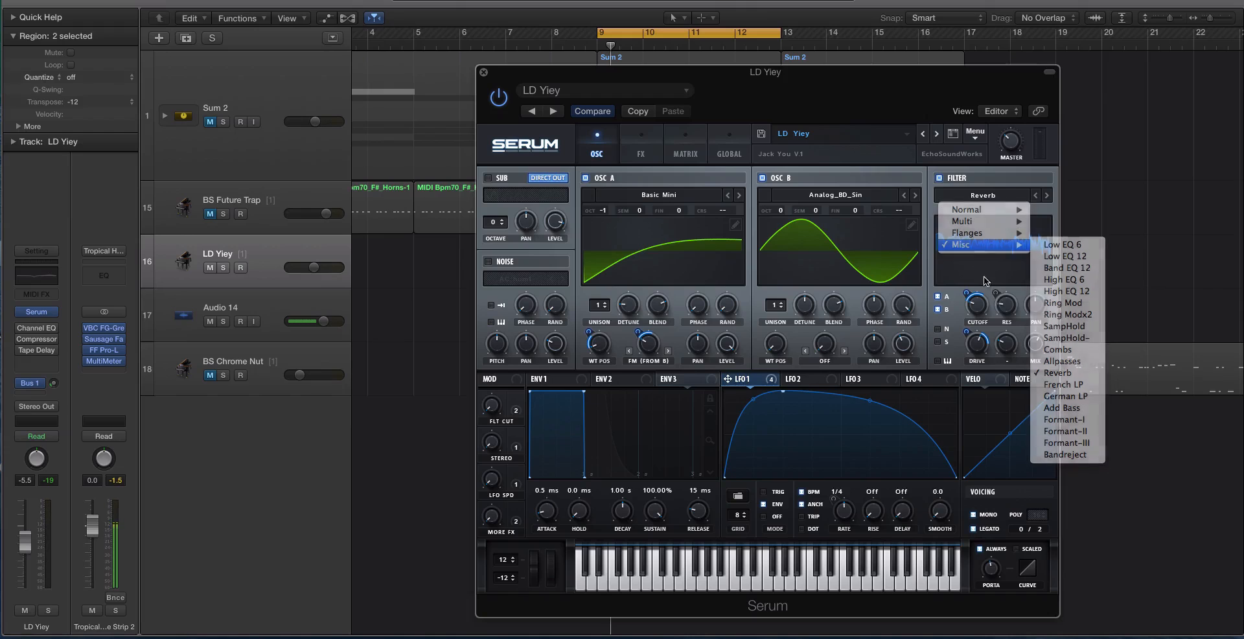
pyautogui.click(622, 138)
pyautogui.click(588, 154)
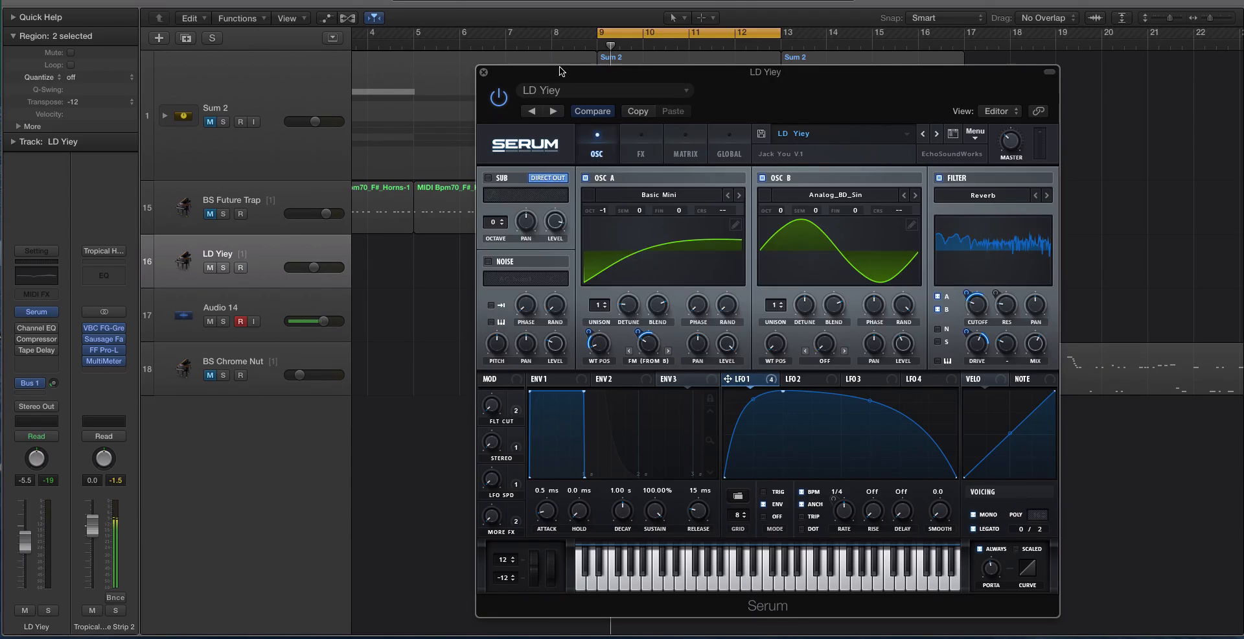
pyautogui.moveTo(561, 71); pyautogui.dragTo(520, 75)
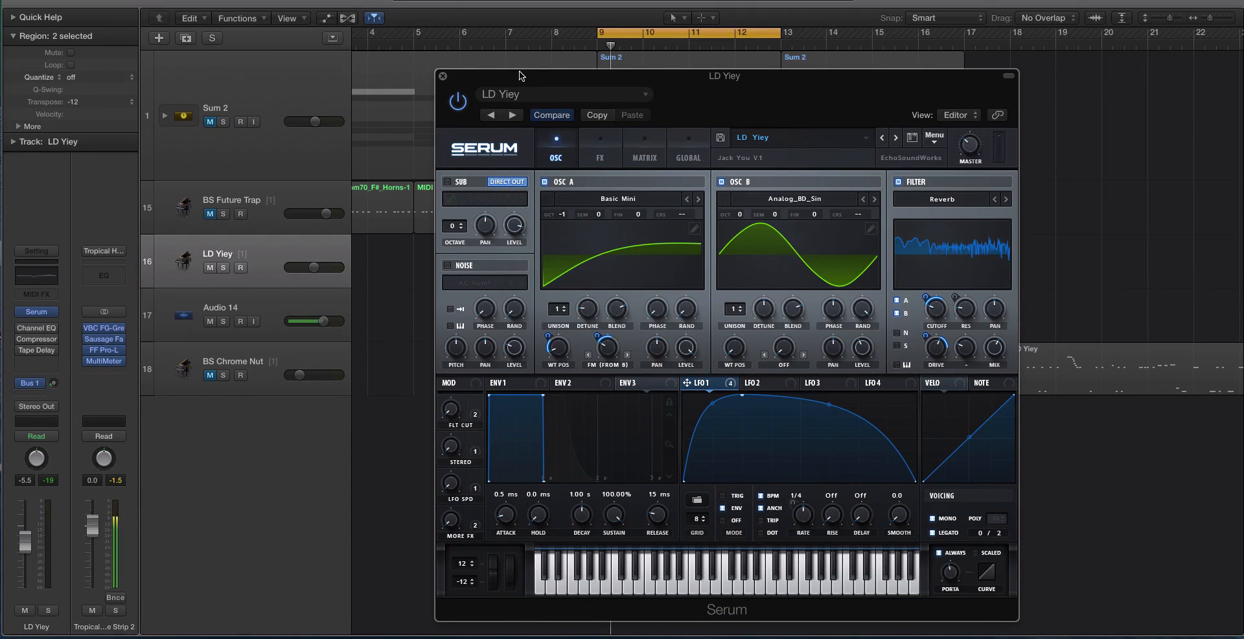